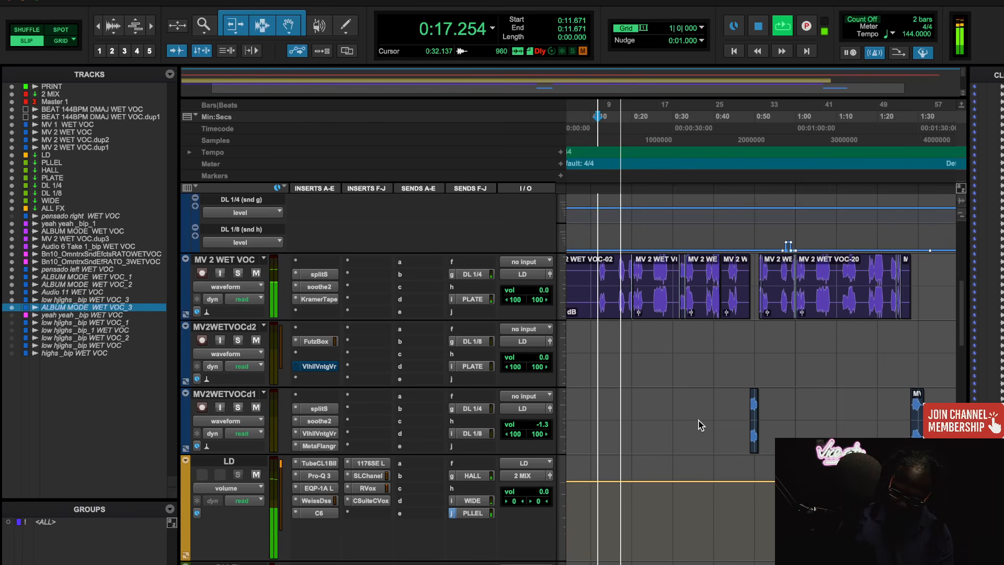
- Hide the Track List and the Clip List from the edit window, and stop playback
{"action": "scroll", "coordinate": [701, 424], "scroll_direction": "up", "scroll_amount": 3}
{"action": "scroll", "coordinate": [701, 425], "scroll_direction": "down", "scroll_amount": 2}
{"action": "scroll", "coordinate": [700, 425], "scroll_direction": "down", "scroll_amount": 2}
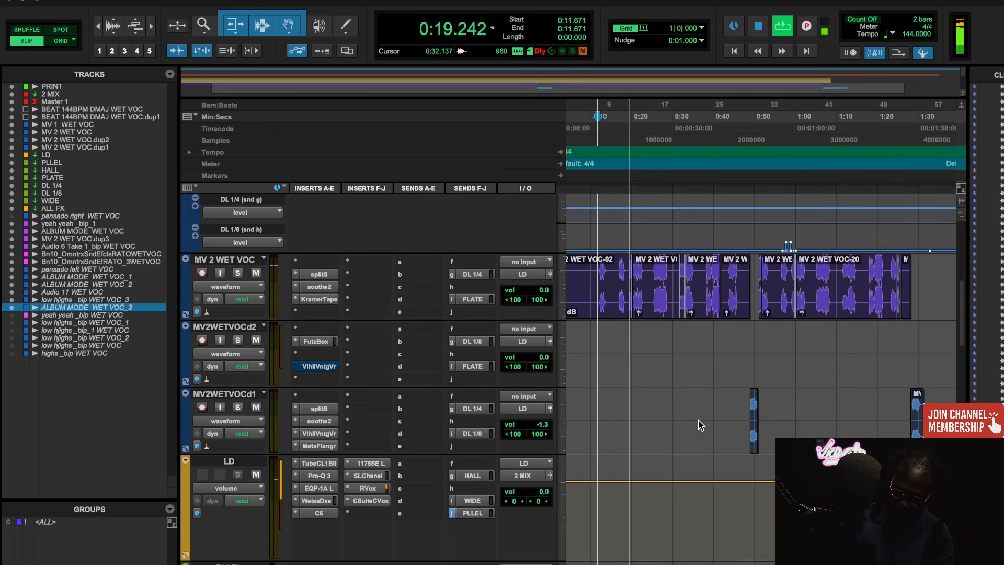
{"action": "left_click", "coordinate": [170, 74]}
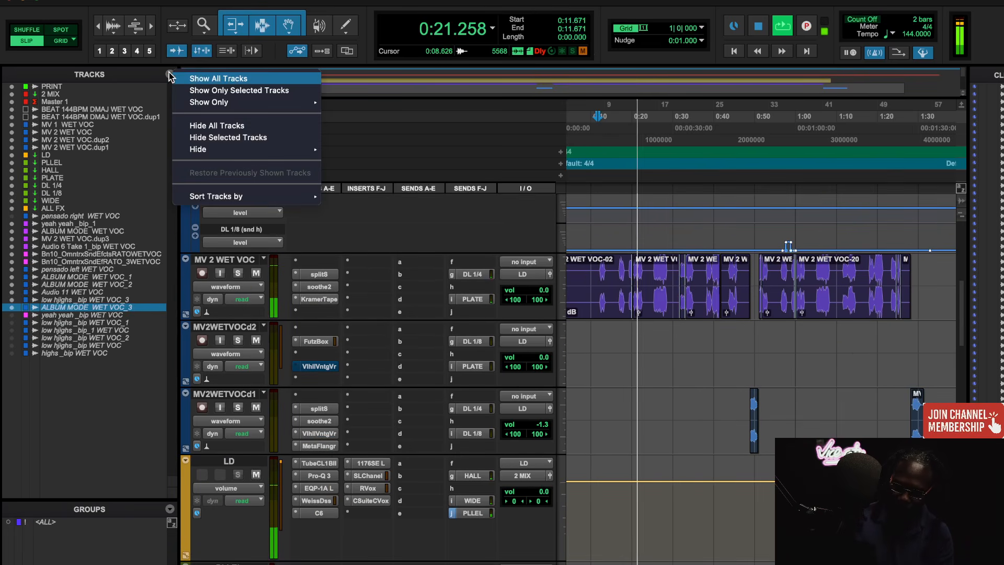
{"action": "left_click", "coordinate": [142, 80]}
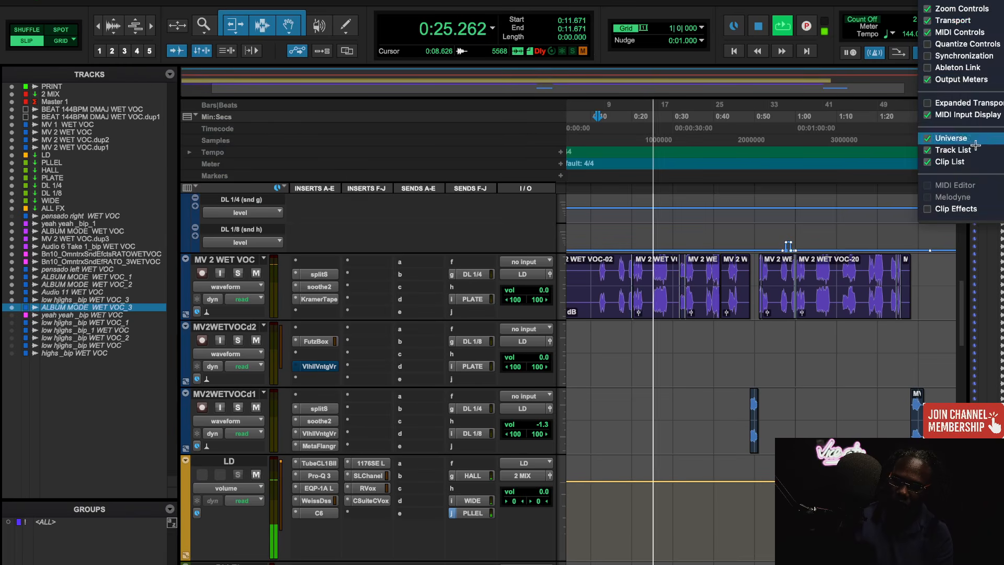
{"action": "left_click", "coordinate": [978, 150]}
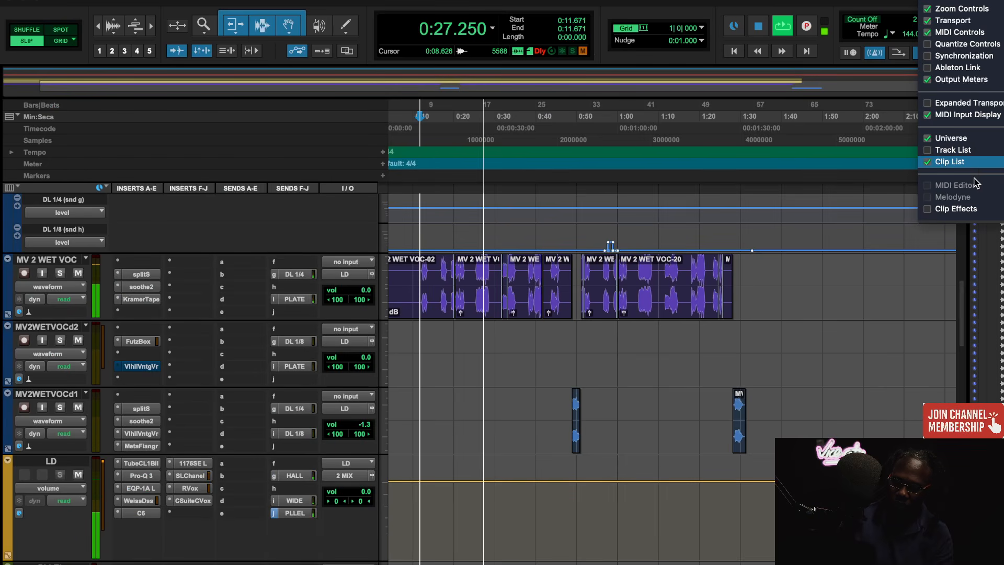
{"action": "left_click", "coordinate": [950, 161]}
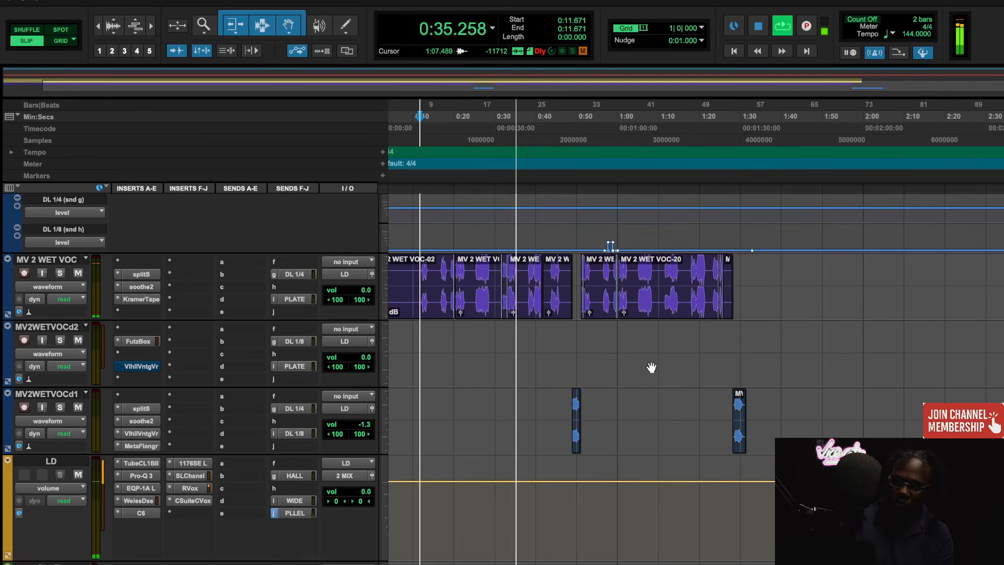
{"action": "scroll", "coordinate": [659, 388], "scroll_direction": "up", "scroll_amount": 3}
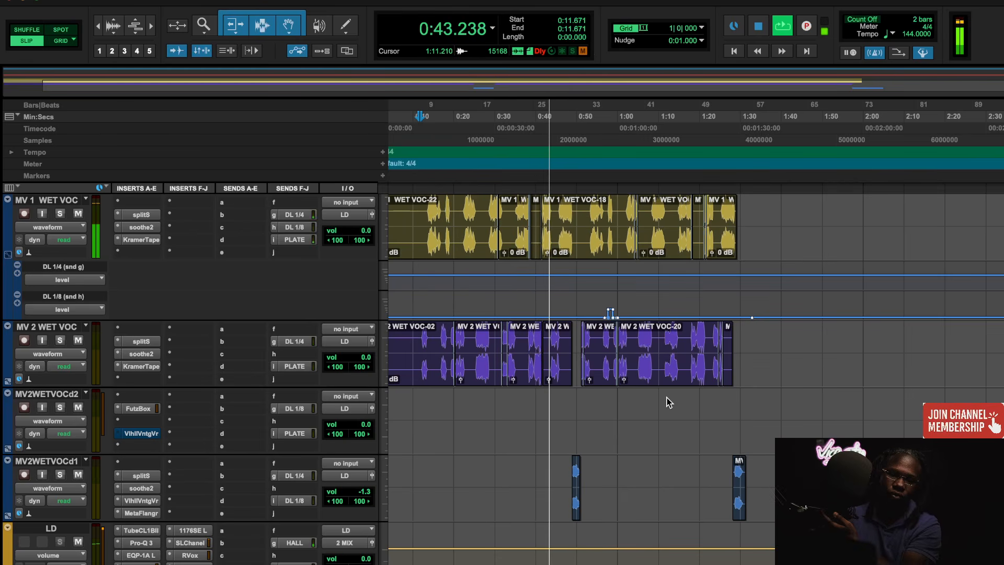
{"action": "key", "text": "space"}
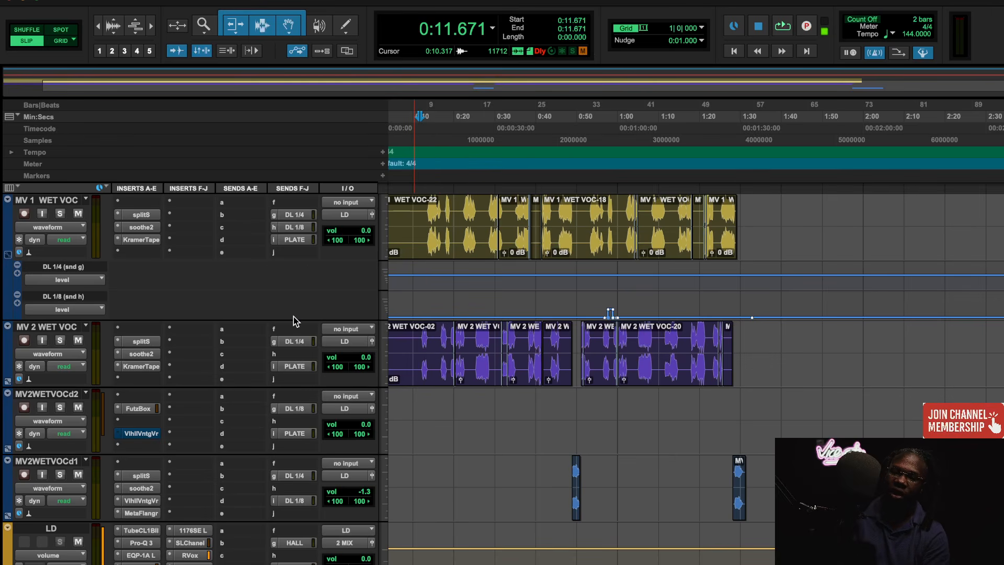
- Insert the stereo CLA-2A compressor on the MV 1 WET VOC track and move it to insert slot H
{"action": "left_click", "coordinate": [186, 253]}
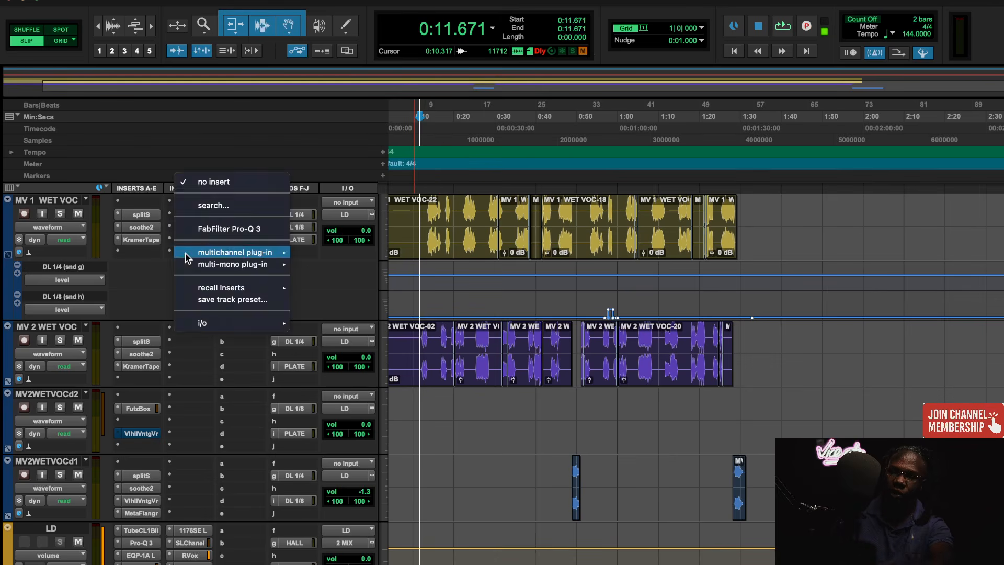
{"action": "left_click", "coordinate": [225, 207]}
{"action": "type", "text": "2A"}
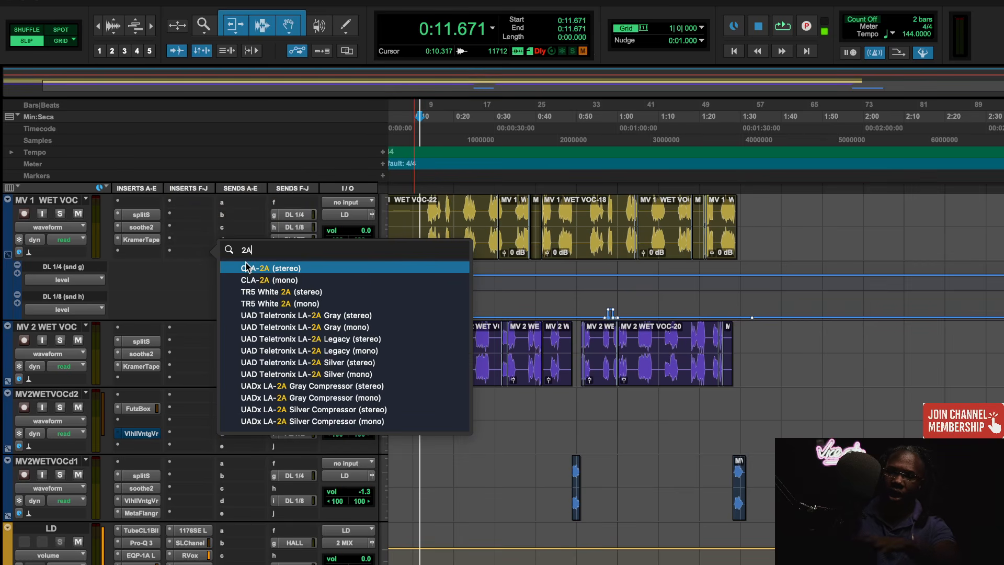
{"action": "left_click", "coordinate": [245, 267]}
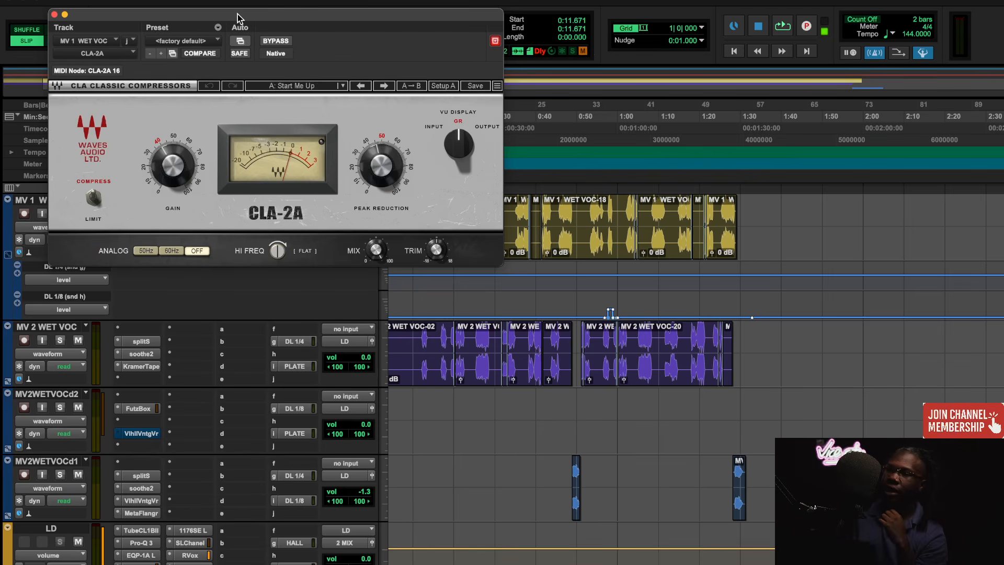
{"action": "left_click_drag", "start_coordinate": [238, 14], "coordinate": [579, 234]}
{"action": "left_click_drag", "start_coordinate": [190, 252], "coordinate": [190, 229]}
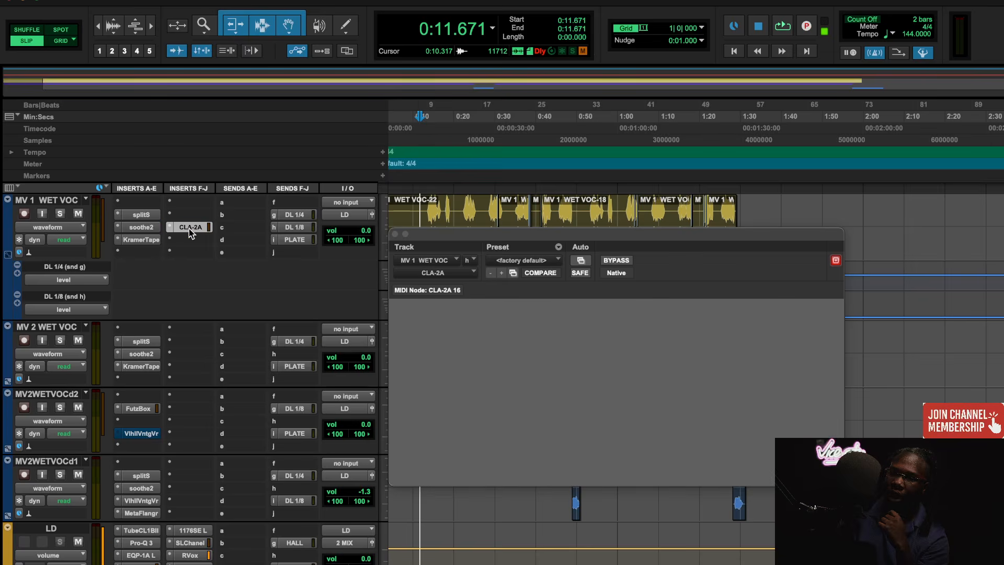
- Add the stereo CLA-3A compressor in the slot below the CLA-2A on the MV 1 WET VOC track
{"action": "left_click", "coordinate": [192, 241]}
{"action": "left_click", "coordinate": [219, 195]}
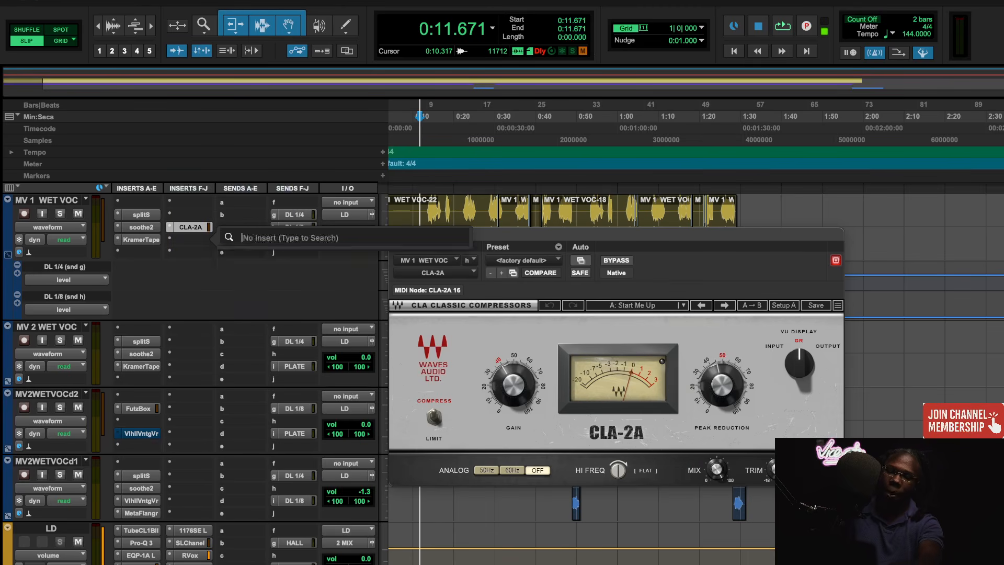
{"action": "type", "text": "3a"}
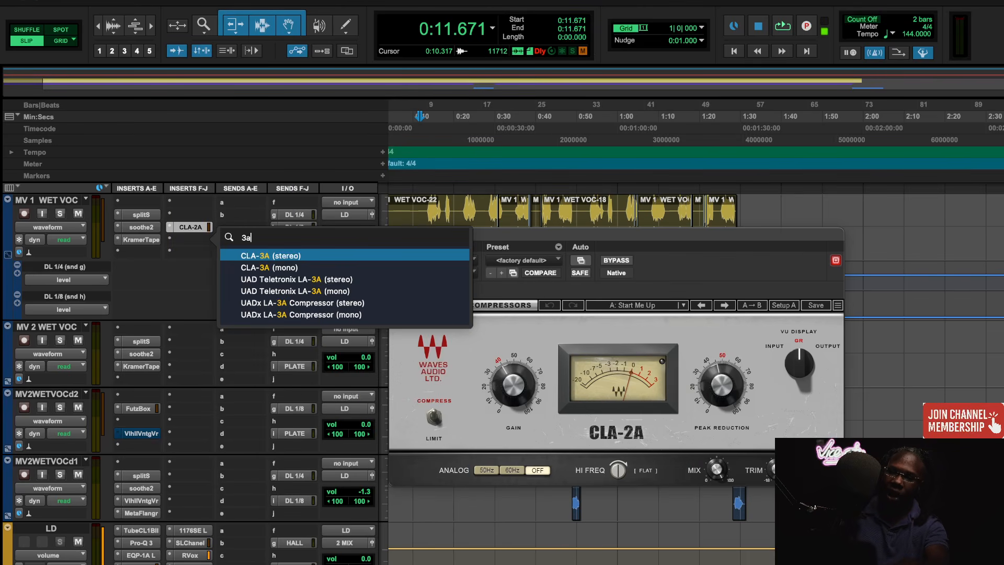
{"action": "left_click", "coordinate": [284, 256]}
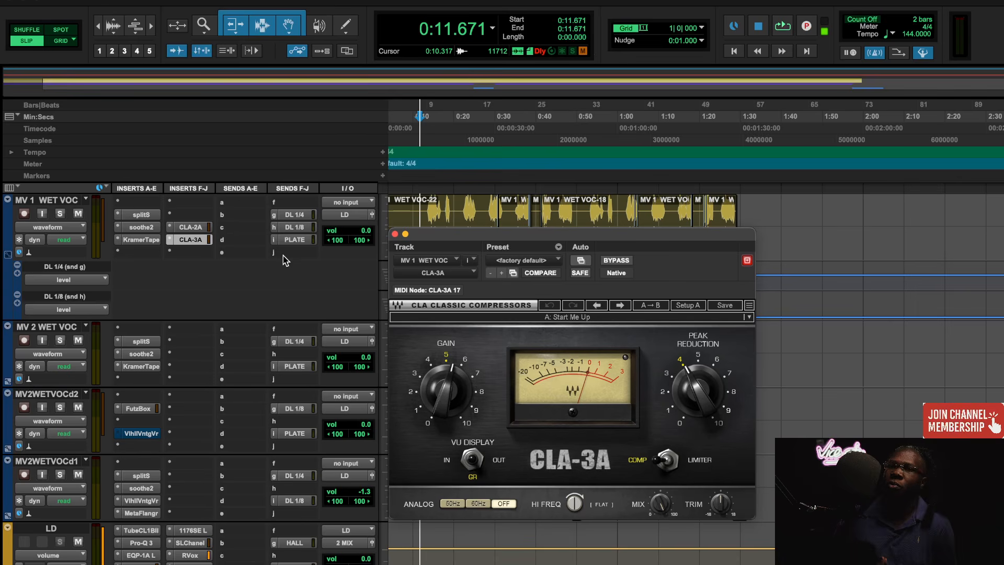
- Compare the controls of the CLA-2A and CLA-3A on MV 1 WET VOC with the Tube-Tech CL 1B on LD, closing each plug-in window
{"action": "left_click", "coordinate": [193, 229]}
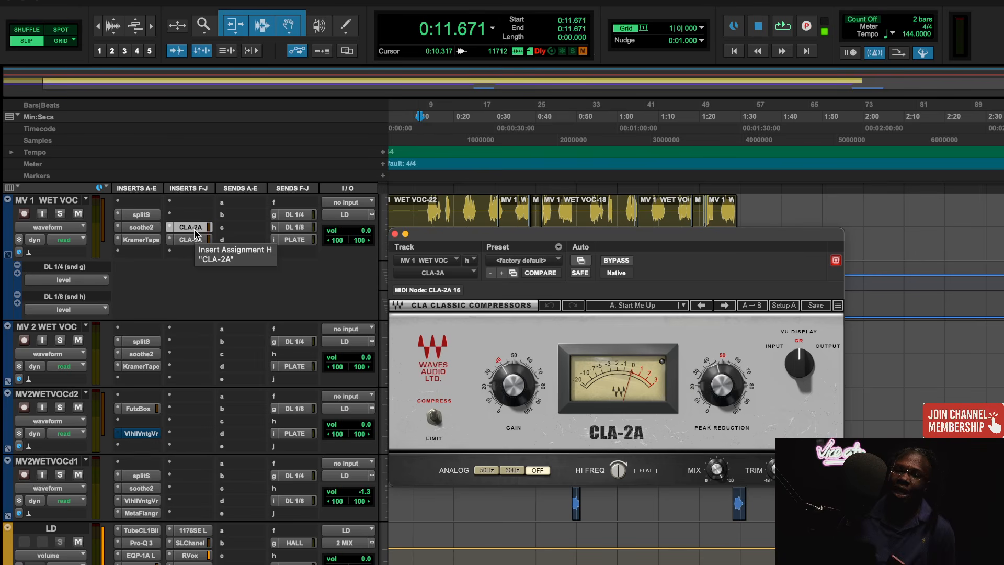
{"action": "left_click", "coordinate": [145, 530]}
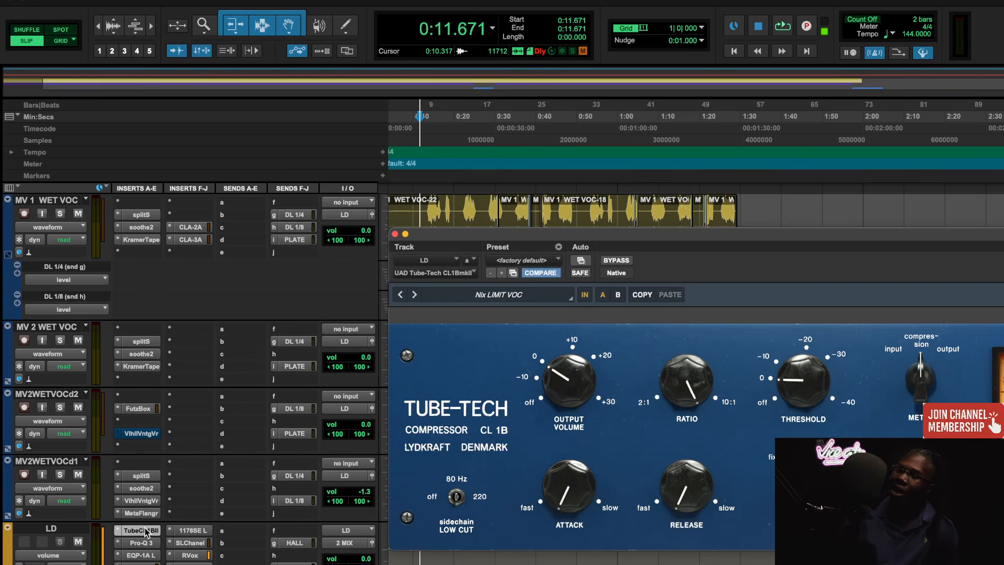
{"action": "left_click_drag", "start_coordinate": [681, 237], "coordinate": [366, 220]}
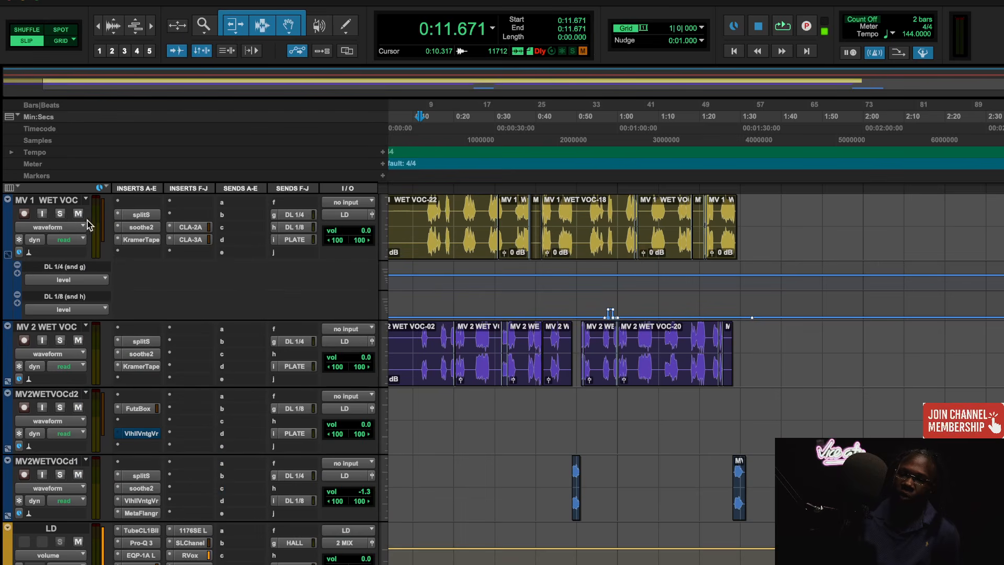
{"action": "left_click", "coordinate": [80, 219]}
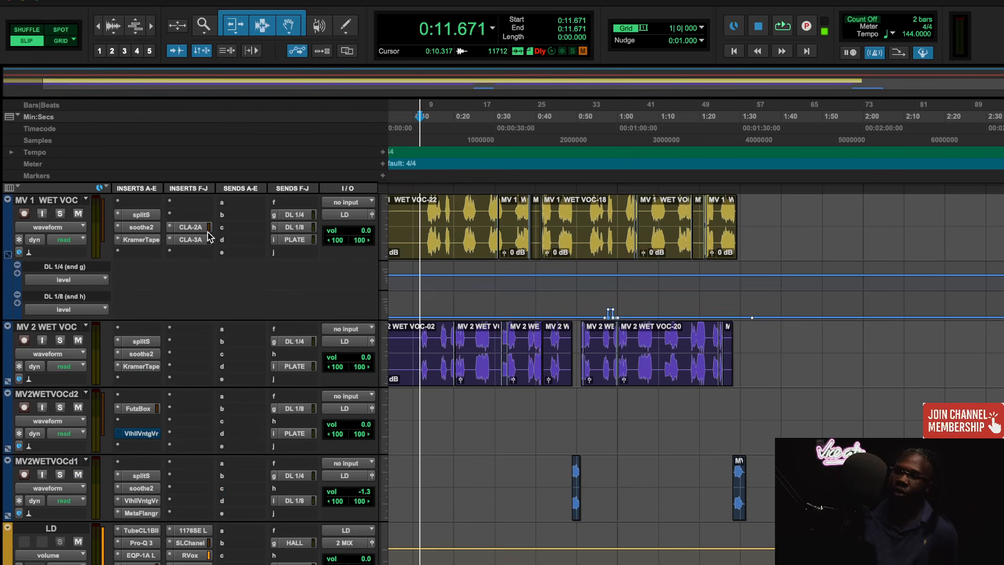
{"action": "left_click", "coordinate": [204, 228]}
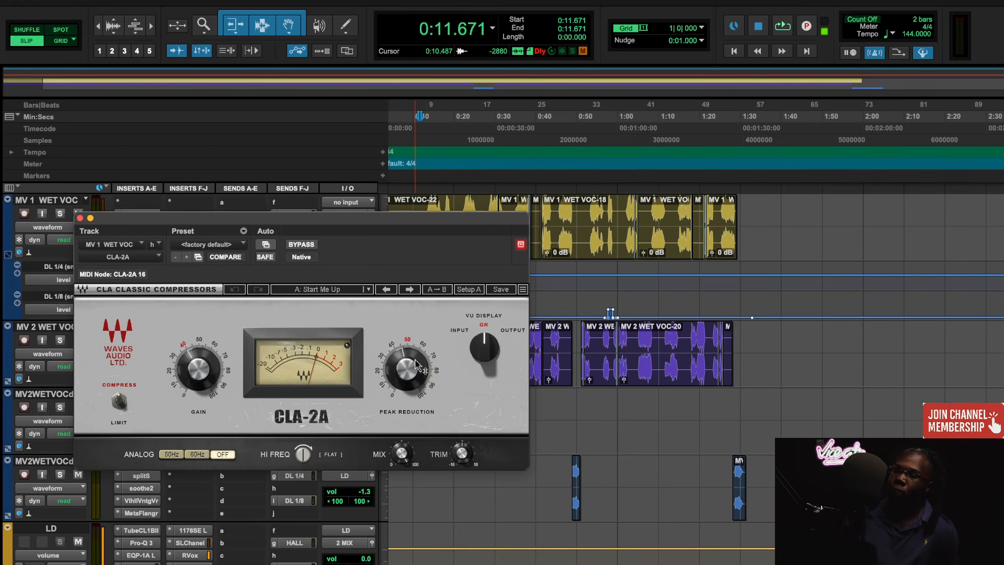
{"action": "left_click", "coordinate": [80, 218]}
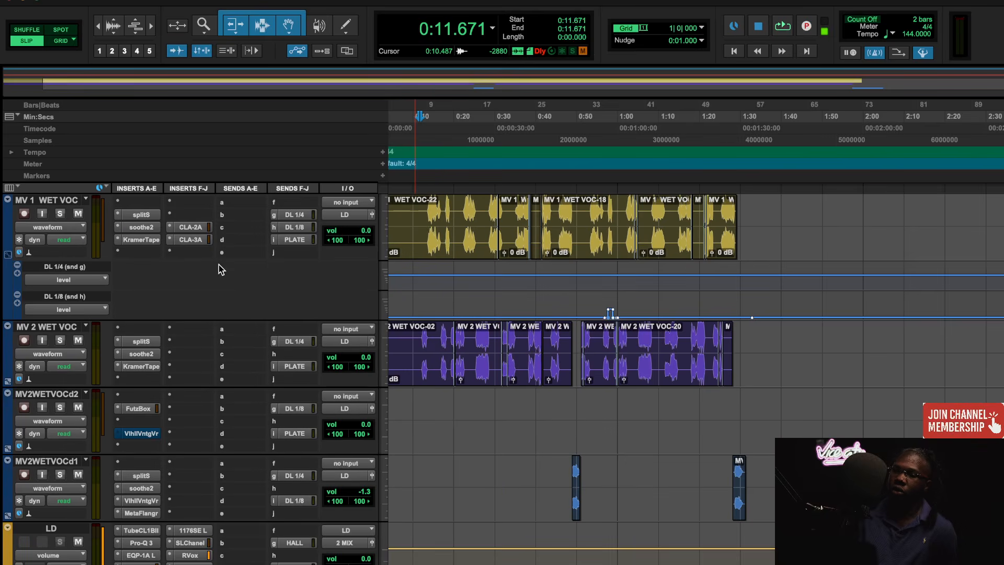
{"action": "left_click", "coordinate": [205, 240]}
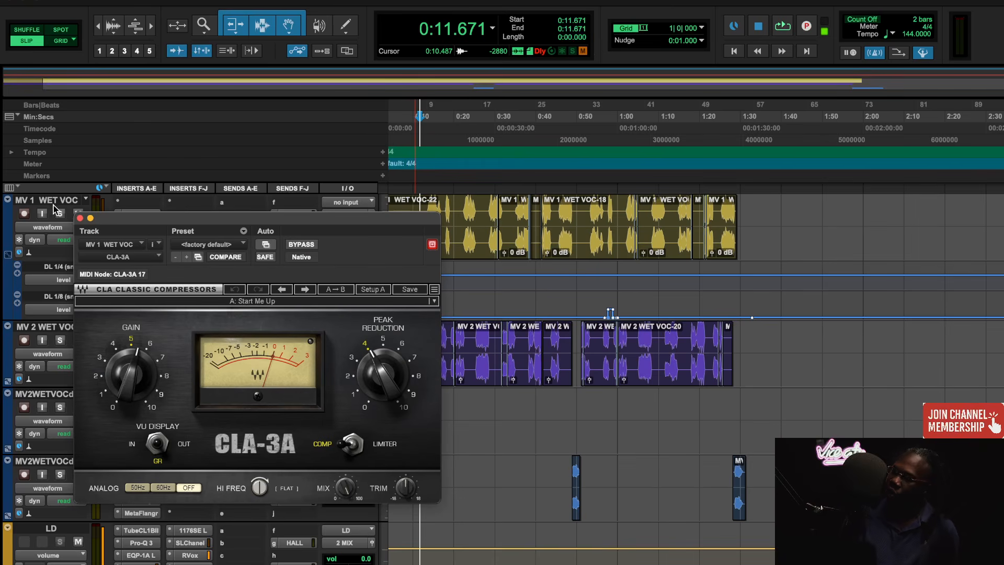
{"action": "left_click", "coordinate": [80, 218]}
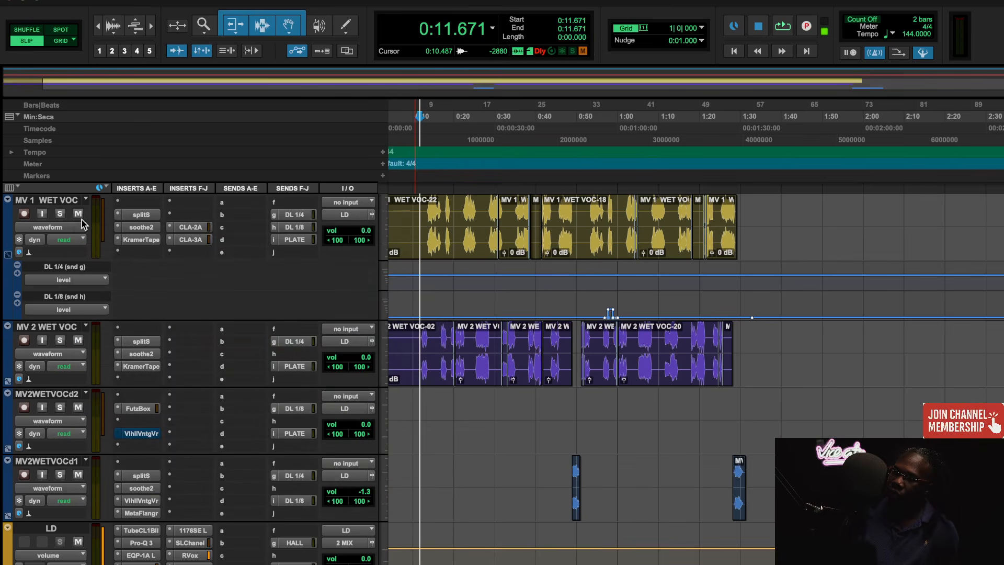
{"action": "left_click", "coordinate": [196, 228]}
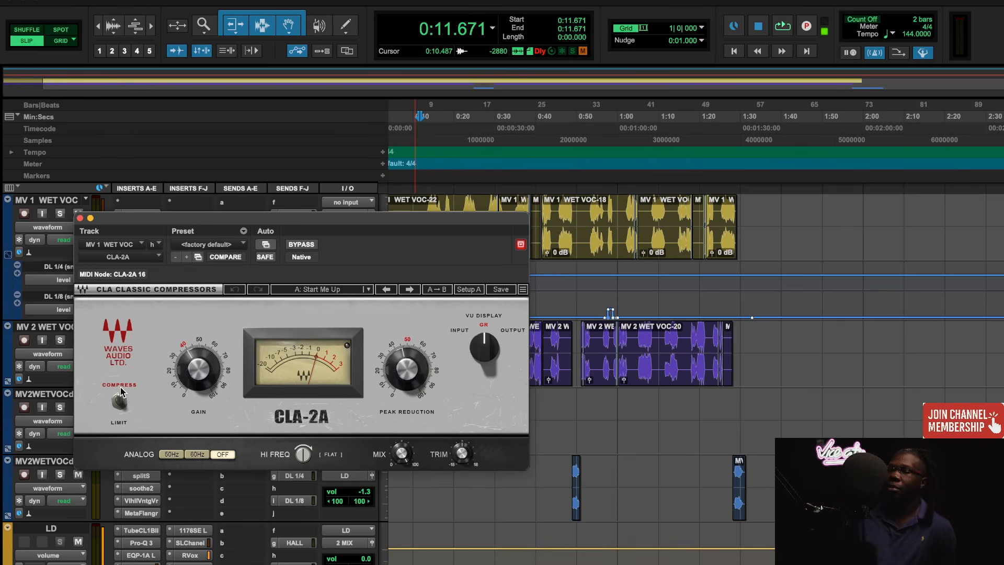
{"action": "left_click", "coordinate": [80, 219]}
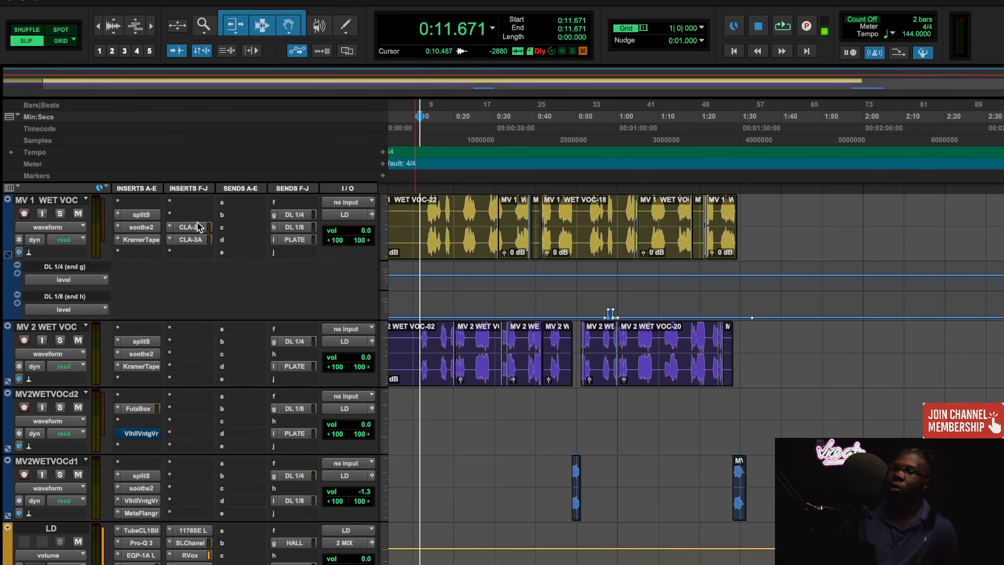
- Make the CLA-2A and CLA-3A inserts on the MV 1 WET VOC track inactive
{"action": "right_click", "coordinate": [197, 228]}
{"action": "left_click", "coordinate": [205, 244]}
{"action": "right_click", "coordinate": [197, 240]}
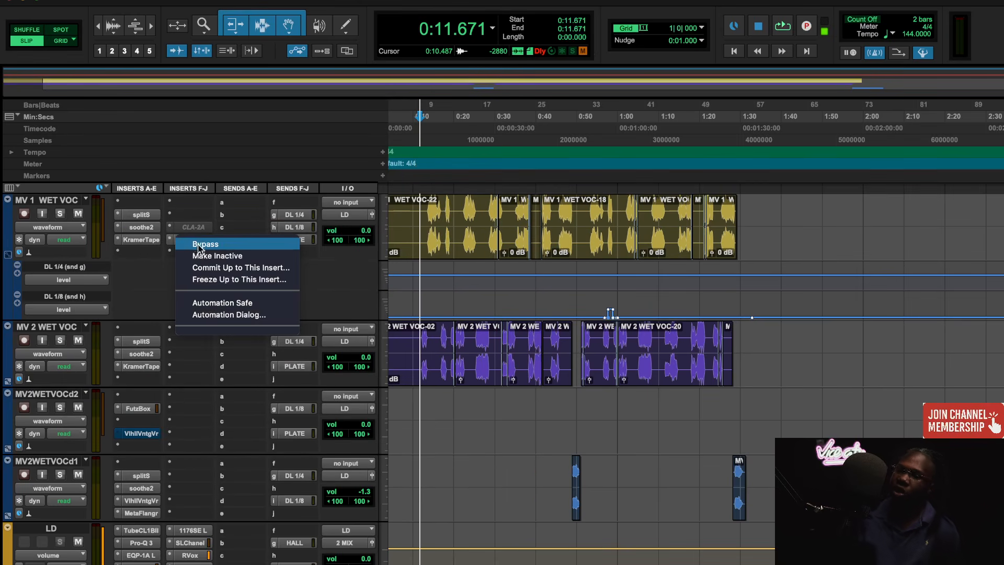
{"action": "left_click", "coordinate": [205, 255]}
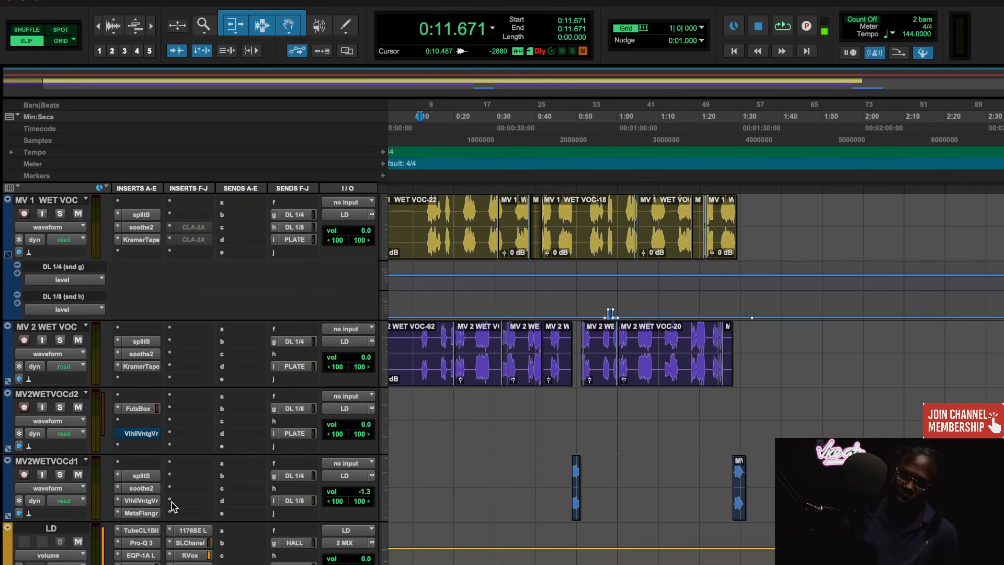
- Review the Tube-Tech CL 1B compressor settings on the LD track and close its window
{"action": "left_click", "coordinate": [142, 531]}
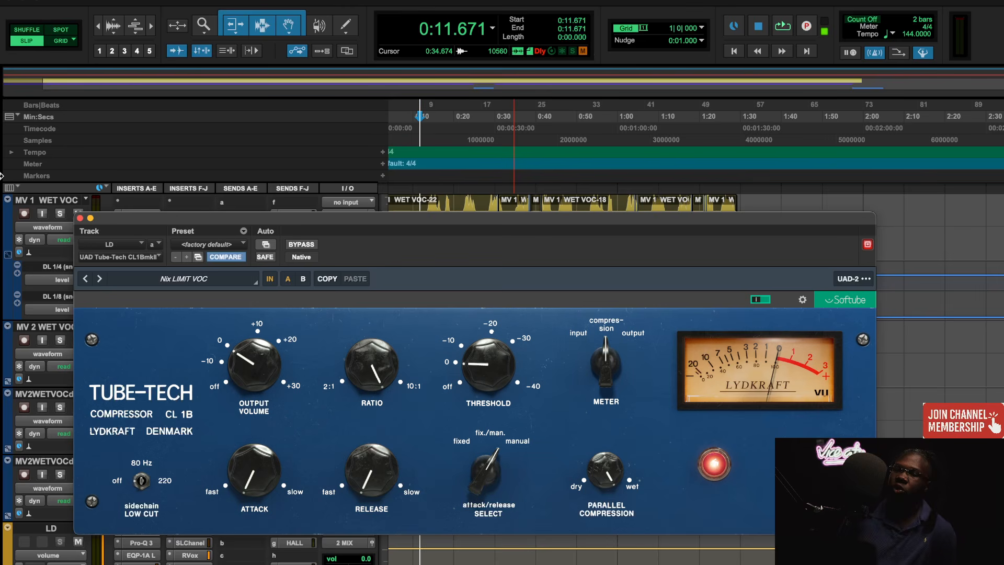
{"action": "left_click", "coordinate": [80, 218]}
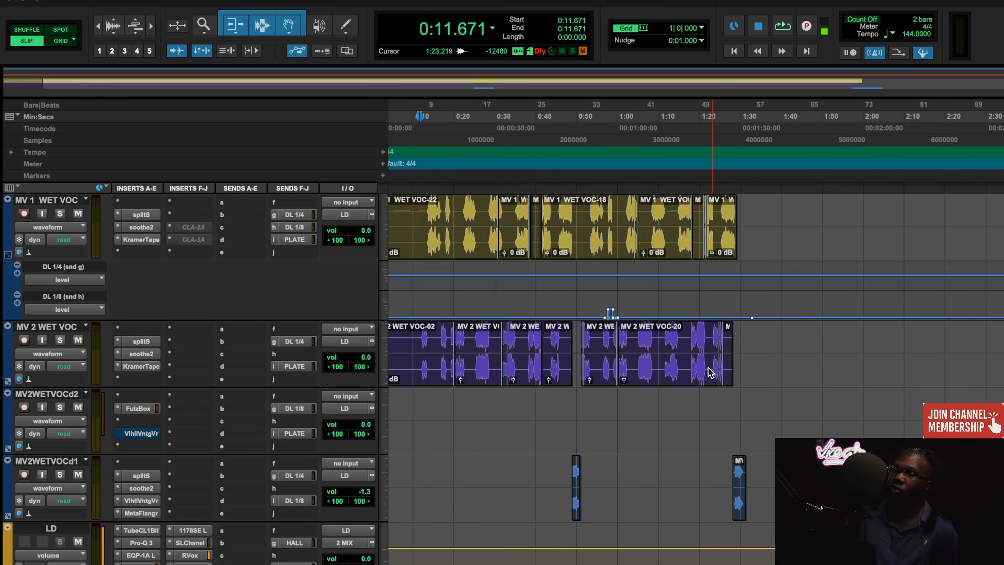
- Examine the MV 1 and MV 2 WET VOC clips along the timeline at different magnifications
{"action": "key", "text": "t"}
{"action": "key", "text": "t"}
{"action": "scroll", "coordinate": [670, 411], "scroll_direction": "right", "scroll_amount": 3}
{"action": "scroll", "coordinate": [669, 406], "scroll_direction": "right", "scroll_amount": 3}
{"action": "key", "text": "r"}
{"action": "key", "text": "r"}
{"action": "key", "text": "r"}
{"action": "key", "text": "r"}
{"action": "key", "text": "r"}
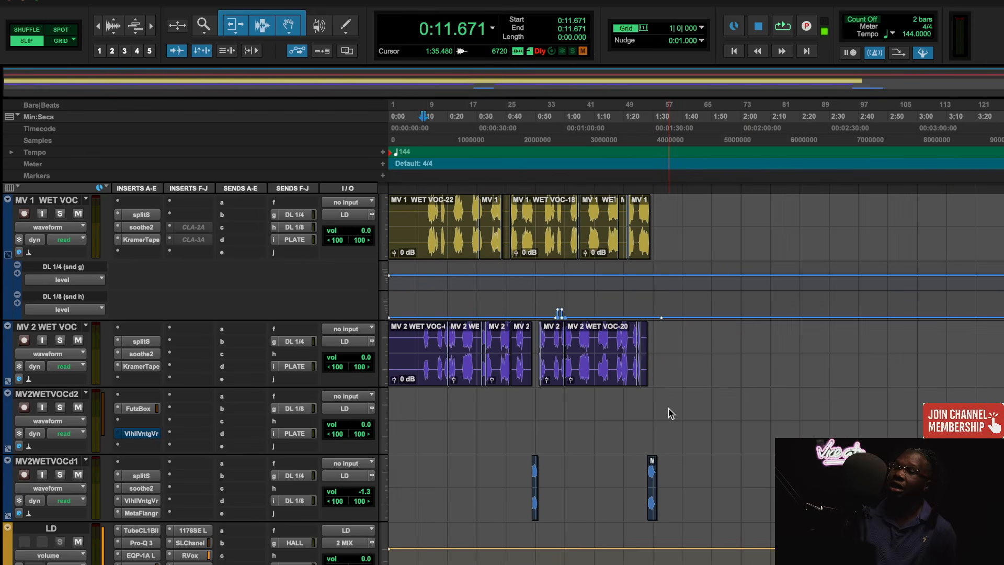
{"action": "key", "text": "t"}
{"action": "key", "text": "t"}
{"action": "key", "text": "t"}
{"action": "key", "text": "t"}
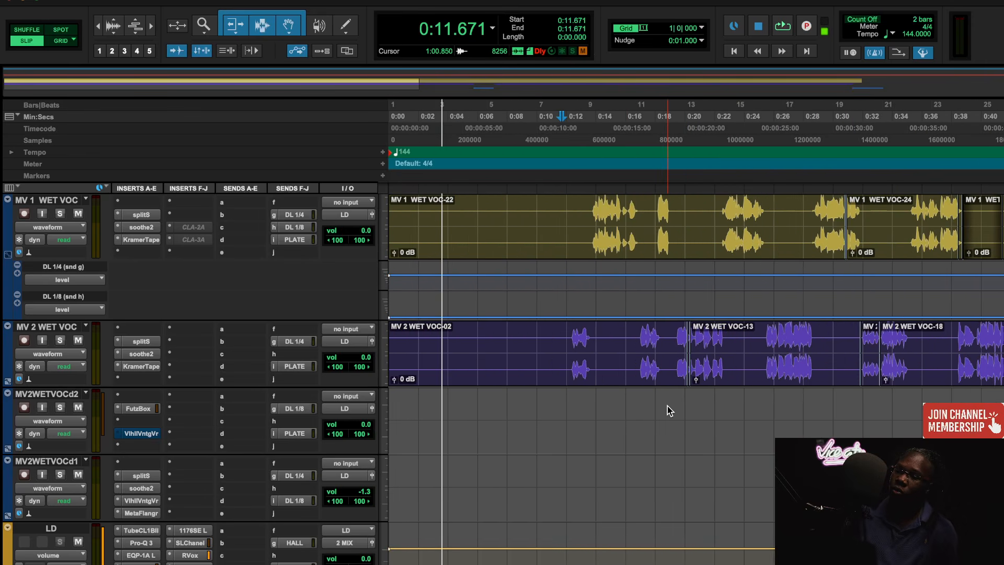
{"action": "scroll", "coordinate": [667, 406], "scroll_direction": "right", "scroll_amount": 3}
{"action": "scroll", "coordinate": [667, 406], "scroll_direction": "right", "scroll_amount": 7}
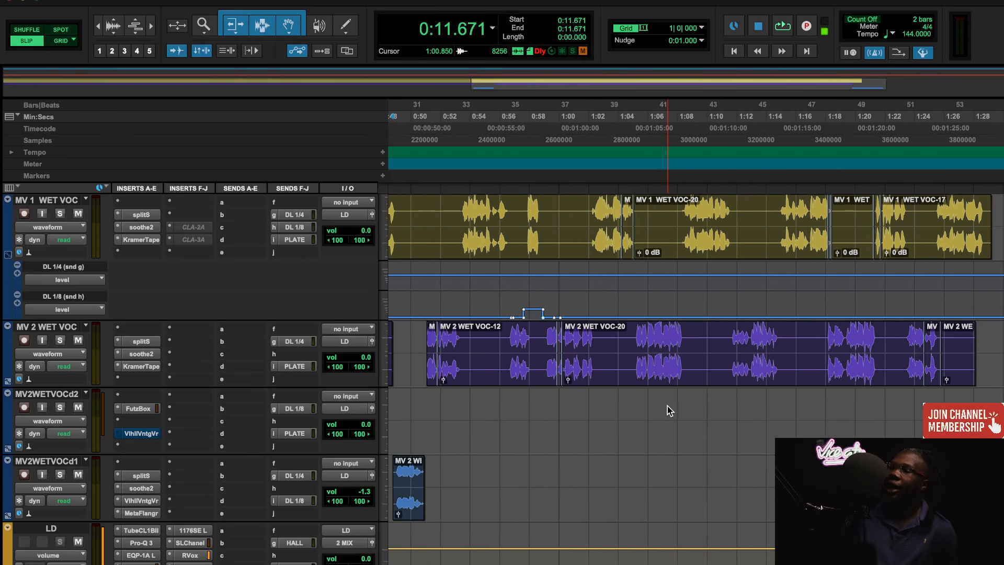
{"action": "scroll", "coordinate": [743, 373], "scroll_direction": "up", "scroll_amount": 3}
{"action": "scroll", "coordinate": [744, 373], "scroll_direction": "right", "scroll_amount": 1}
{"action": "scroll", "coordinate": [743, 374], "scroll_direction": "down", "scroll_amount": 1}
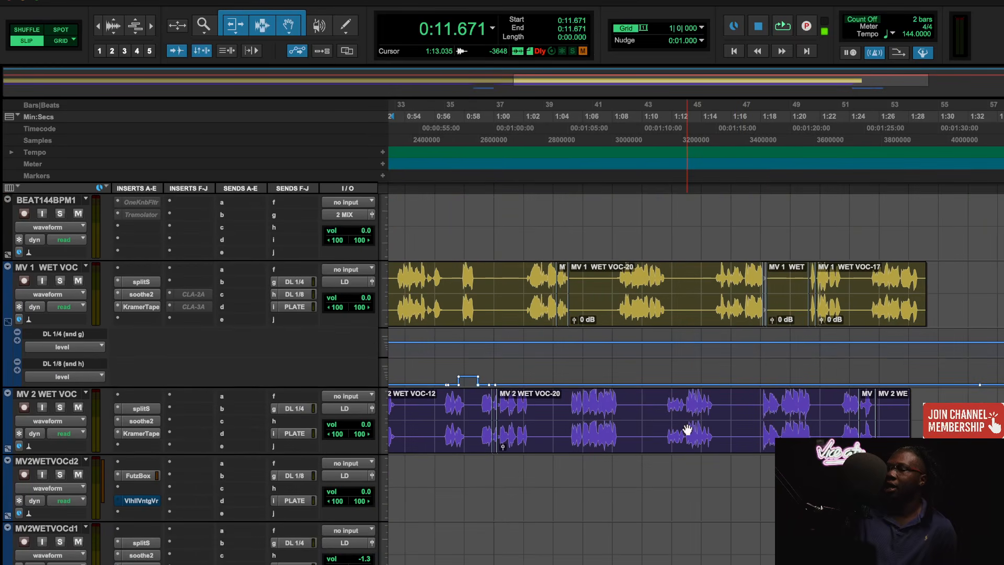
- Place the playback start at 0:13.234, just before the first vocal phrase on MV 1 WET VOC
{"action": "left_click", "coordinate": [670, 411]}
{"action": "key", "text": "r"}
{"action": "key", "text": "r"}
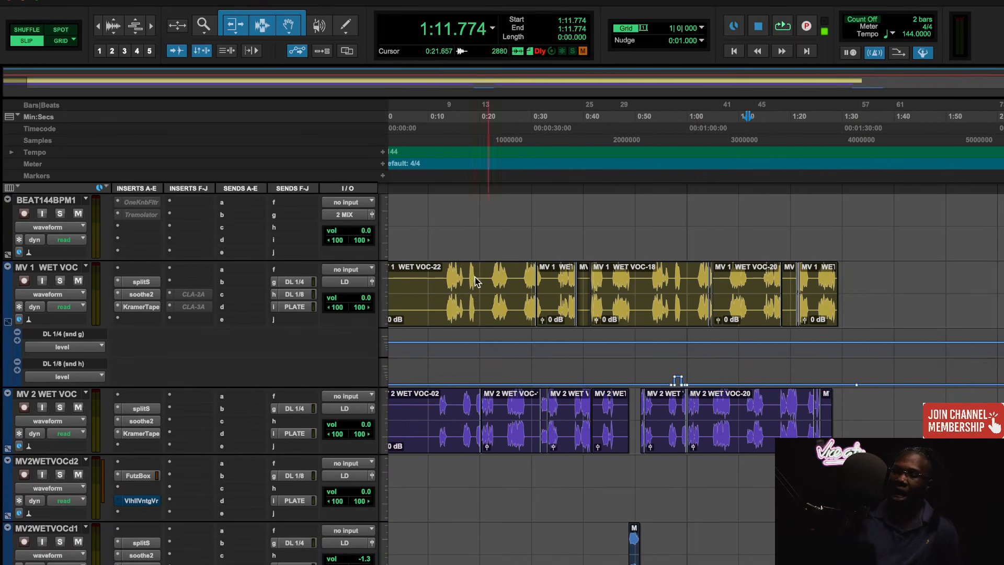
{"action": "left_click", "coordinate": [446, 126]}
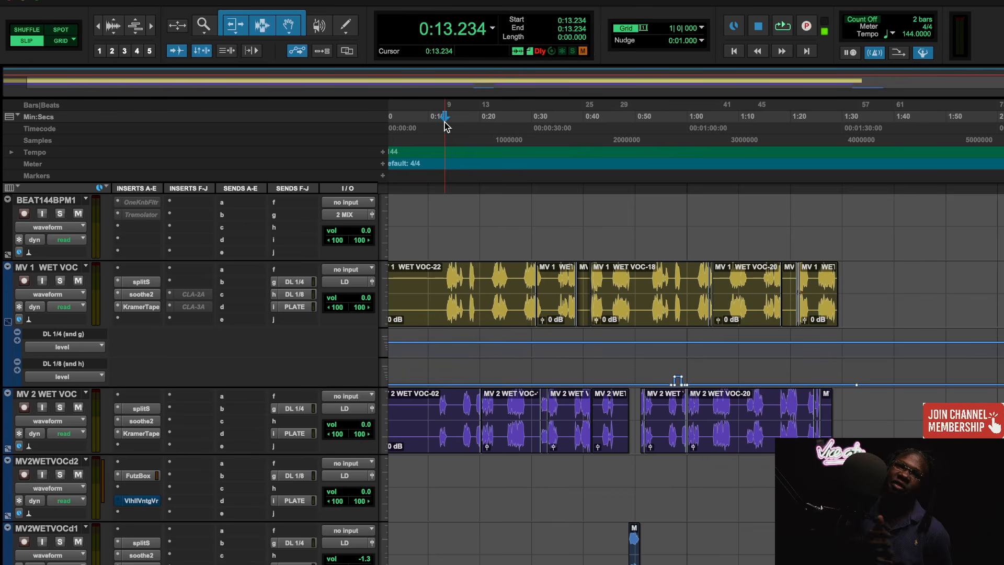
{"action": "scroll", "coordinate": [146, 355], "scroll_direction": "down", "scroll_amount": 5}
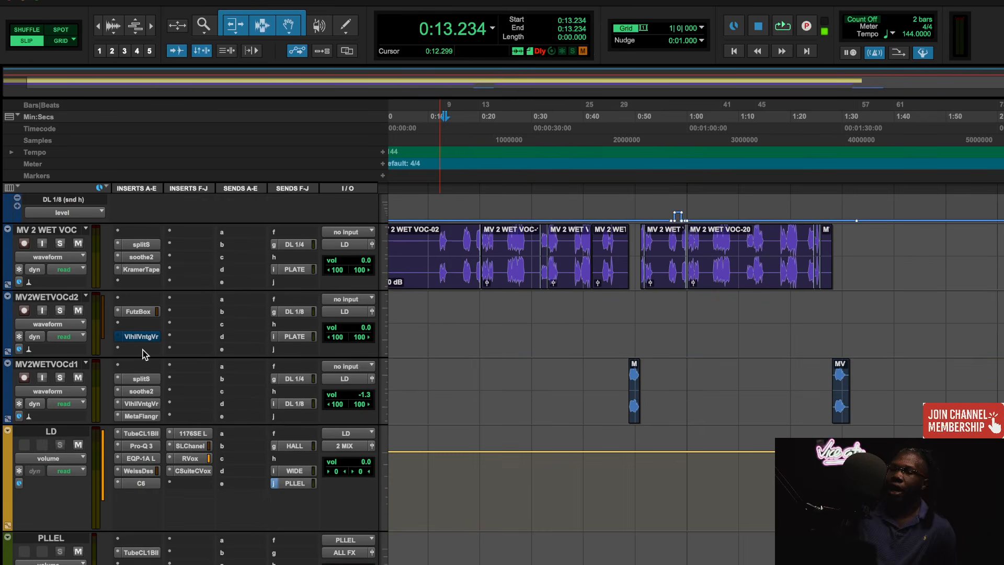
- Open the Tube-Tech CL 1B on the LD track, review its settings, and start playback from 0:13.234
{"action": "left_click", "coordinate": [136, 433]}
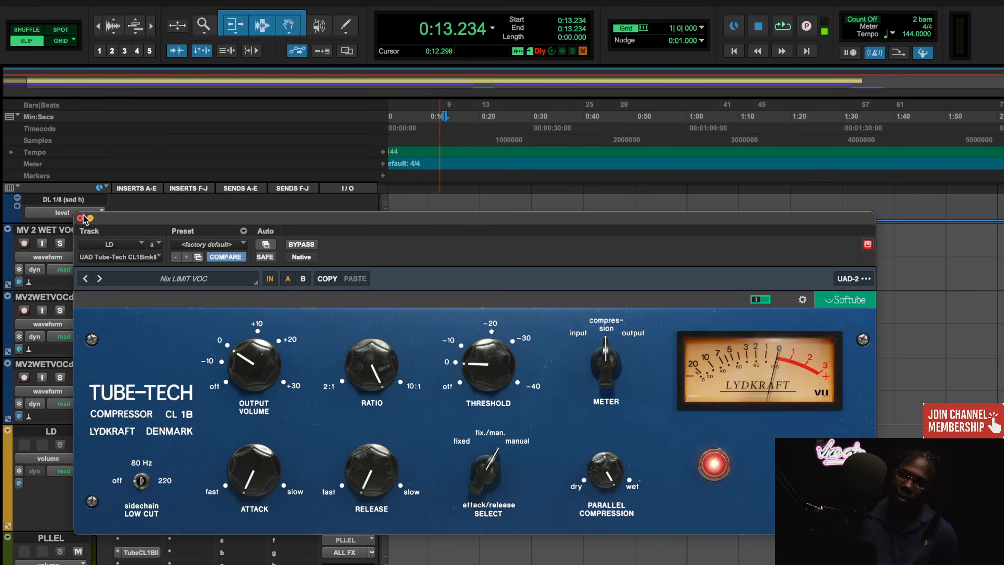
{"action": "mouse_move", "coordinate": [373, 384]}
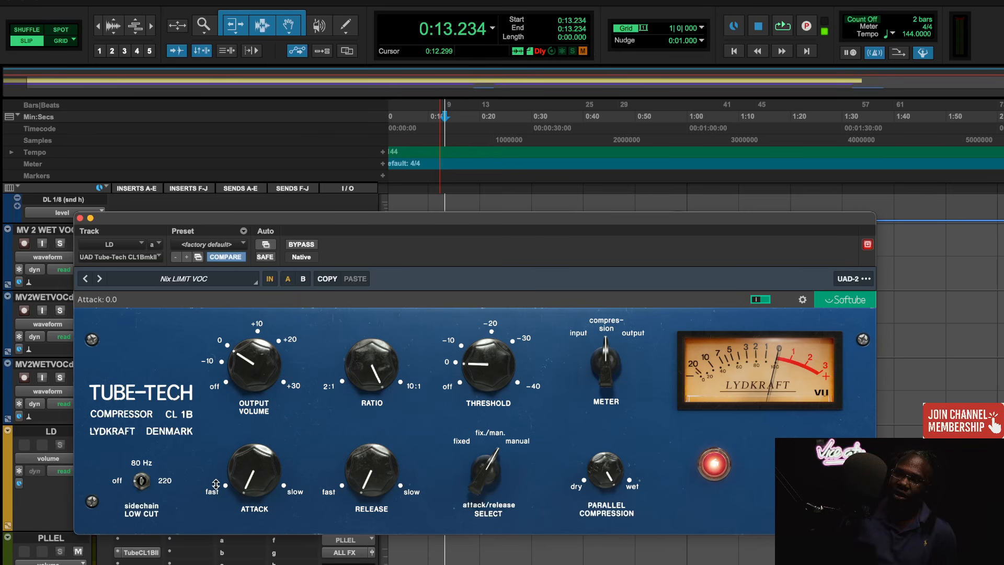
{"action": "key", "text": "space"}
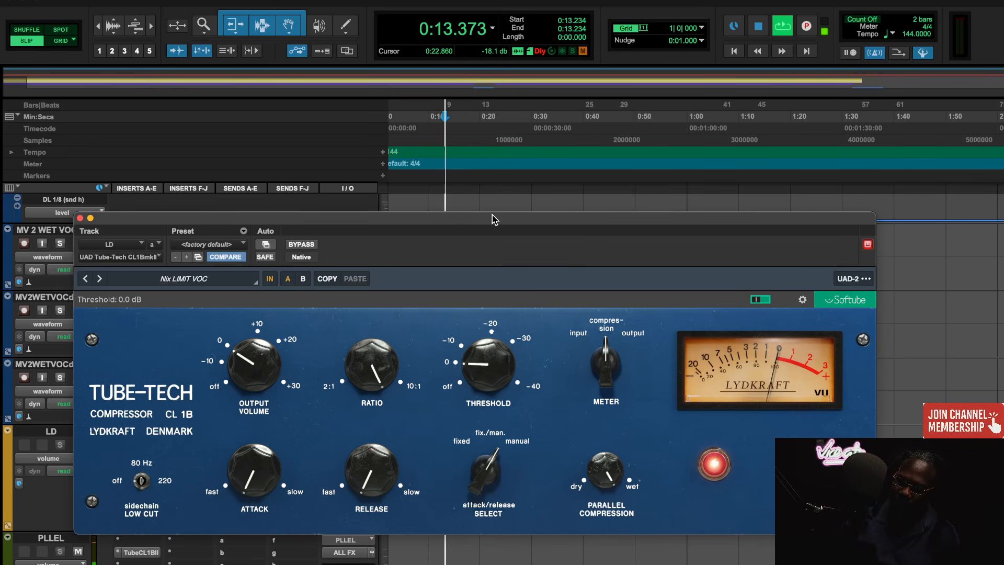
- Move the LD compressor window clear of the MV 1 and MV 2 WET VOC clips and magnify the timeline during playback
{"action": "mouse_move", "coordinate": [353, 224]}
{"action": "left_mouse_down"}
{"action": "mouse_move", "coordinate": [351, 190]}
{"action": "mouse_move", "coordinate": [348, 215]}
{"action": "left_mouse_up"}
{"action": "scroll", "coordinate": [905, 355], "scroll_direction": "up", "scroll_amount": 3}
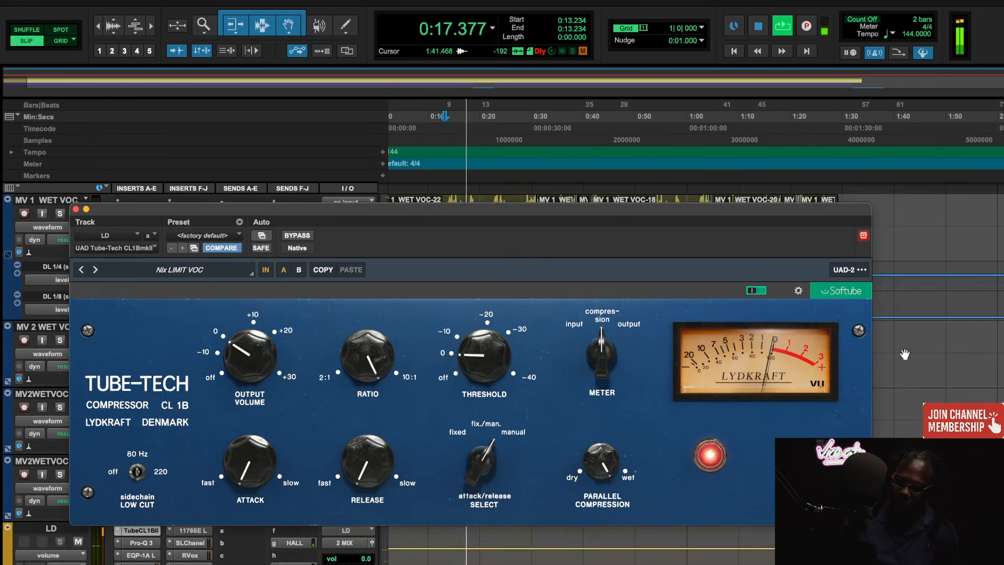
{"action": "scroll", "coordinate": [905, 355], "scroll_direction": "up", "scroll_amount": 2}
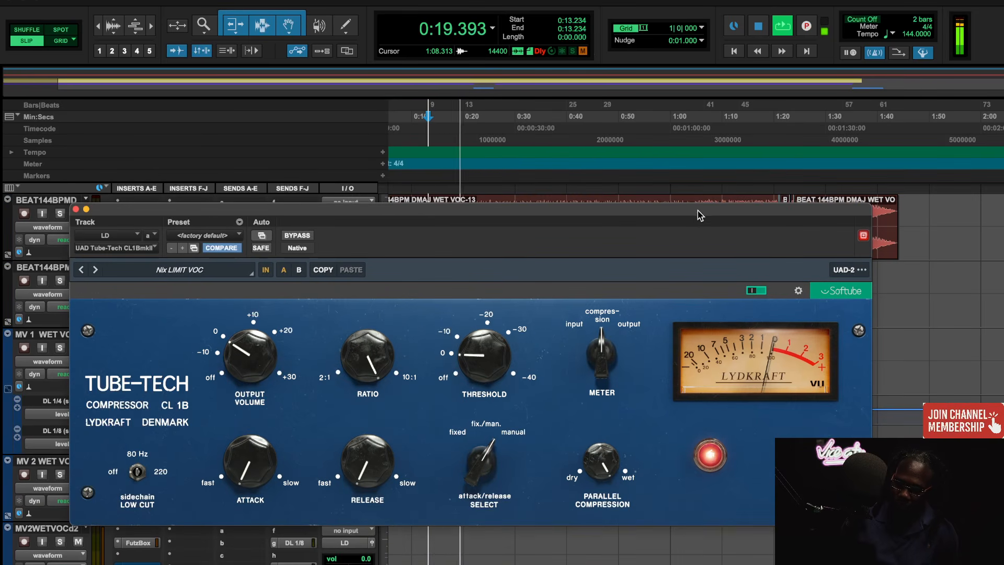
{"action": "left_click_drag", "start_coordinate": [700, 214], "coordinate": [686, 13]}
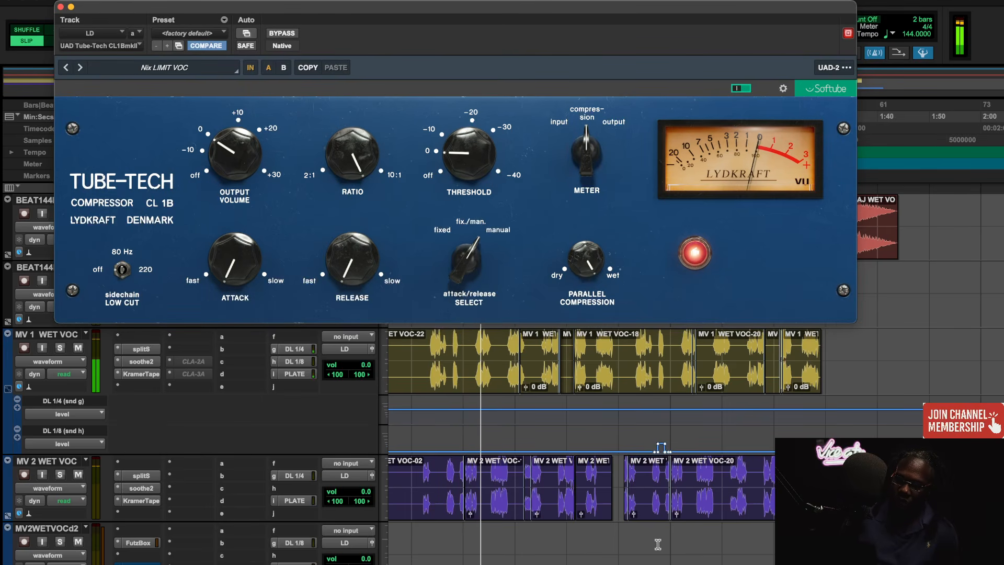
{"action": "key", "text": "t"}
{"action": "key", "text": "t"}
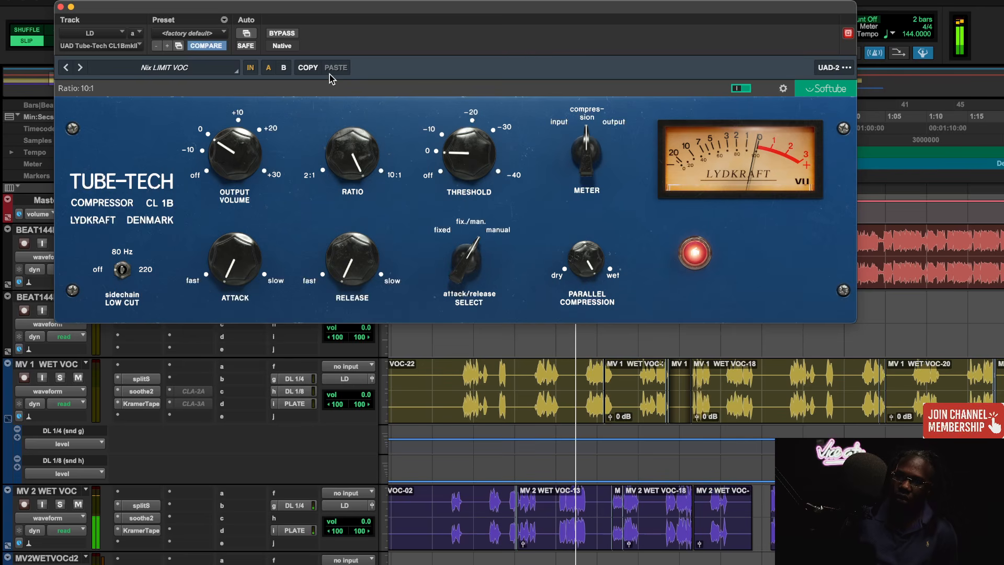
- Compare the lead vocal with the LD track's CL 1B switched off and back on, and stop playback
{"action": "left_click", "coordinate": [741, 89]}
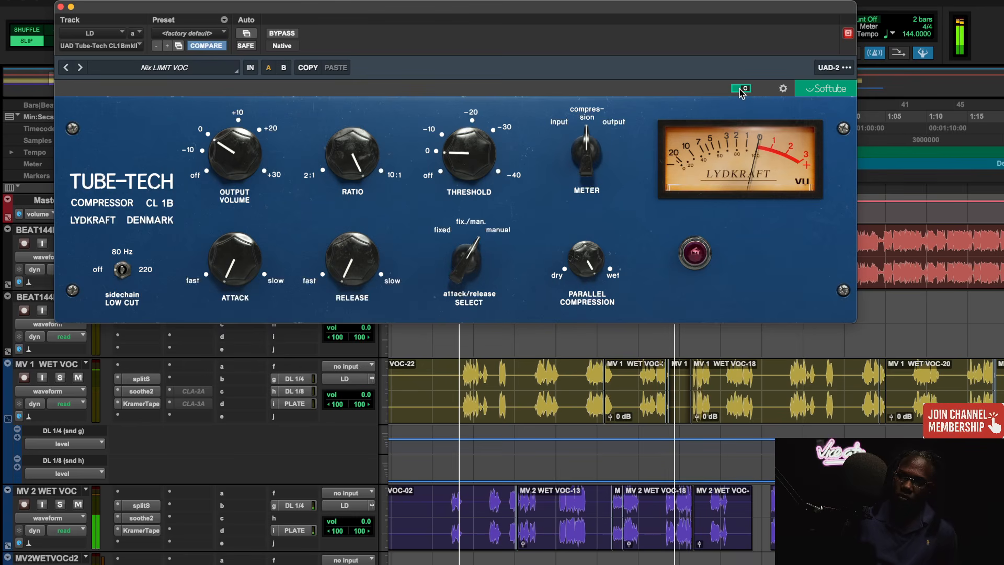
{"action": "left_click", "coordinate": [741, 89]}
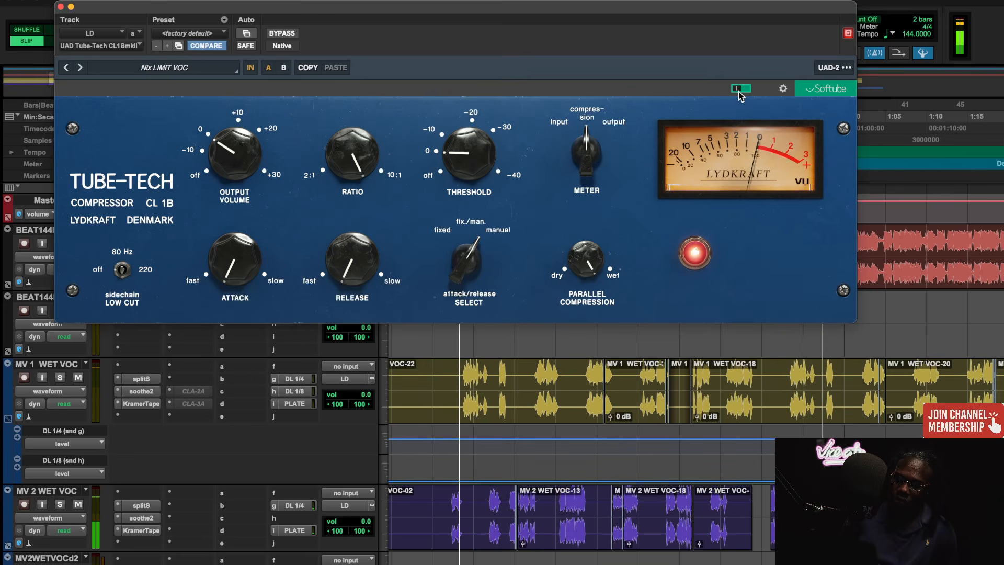
{"action": "key", "text": "space"}
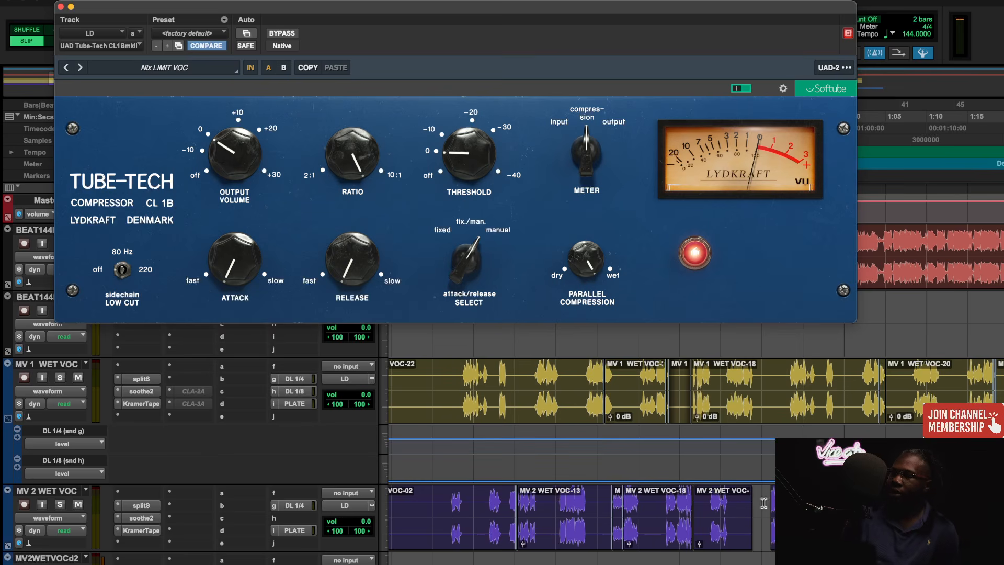
- Play the vocal again from 0:48.818, toggle the LD track's CL 1B off and on, and close its window
{"action": "left_click_drag", "start_coordinate": [772, 13], "coordinate": [745, 22]}
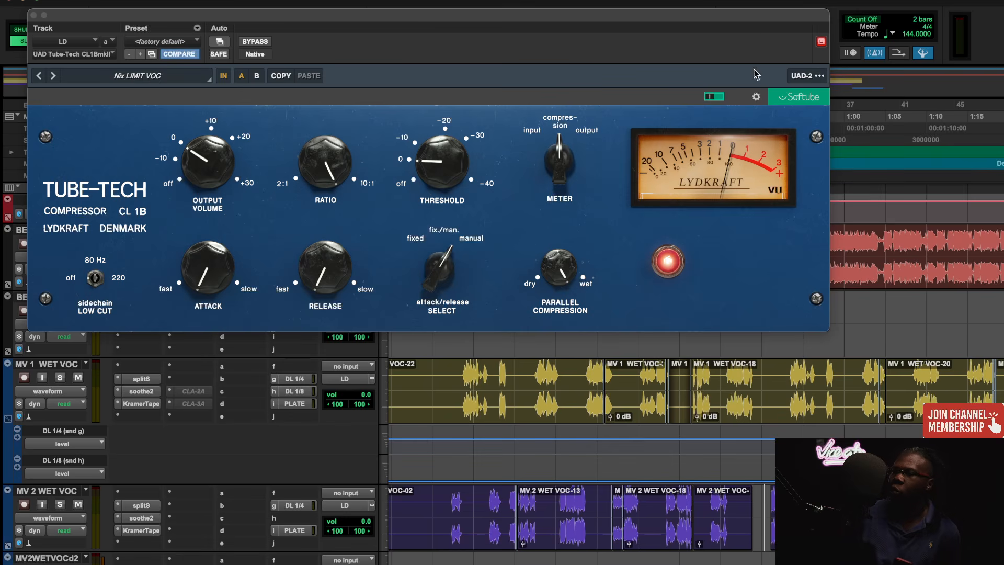
{"action": "left_click_drag", "start_coordinate": [752, 22], "coordinate": [748, 20]}
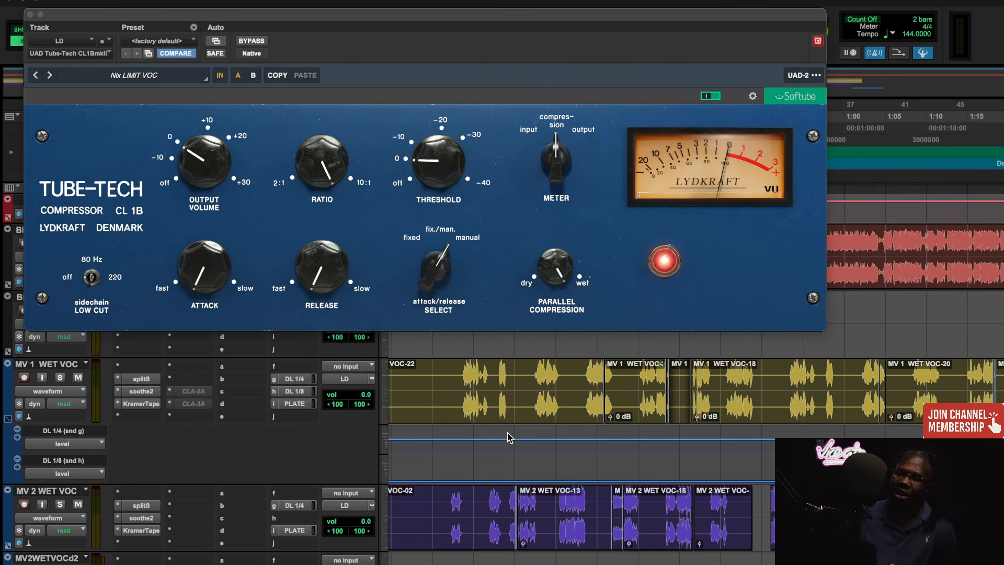
{"action": "key", "text": "space"}
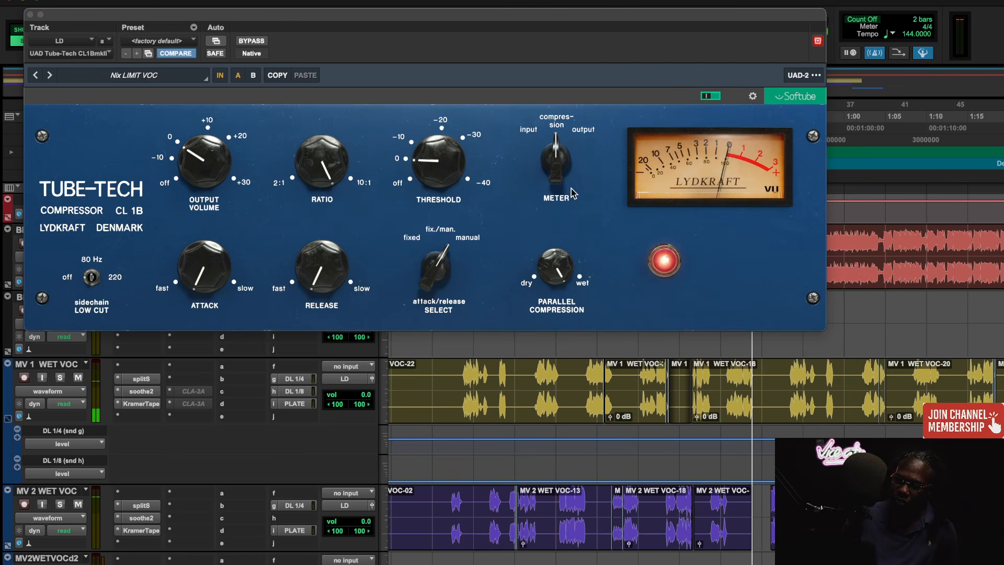
{"action": "left_click", "coordinate": [710, 97]}
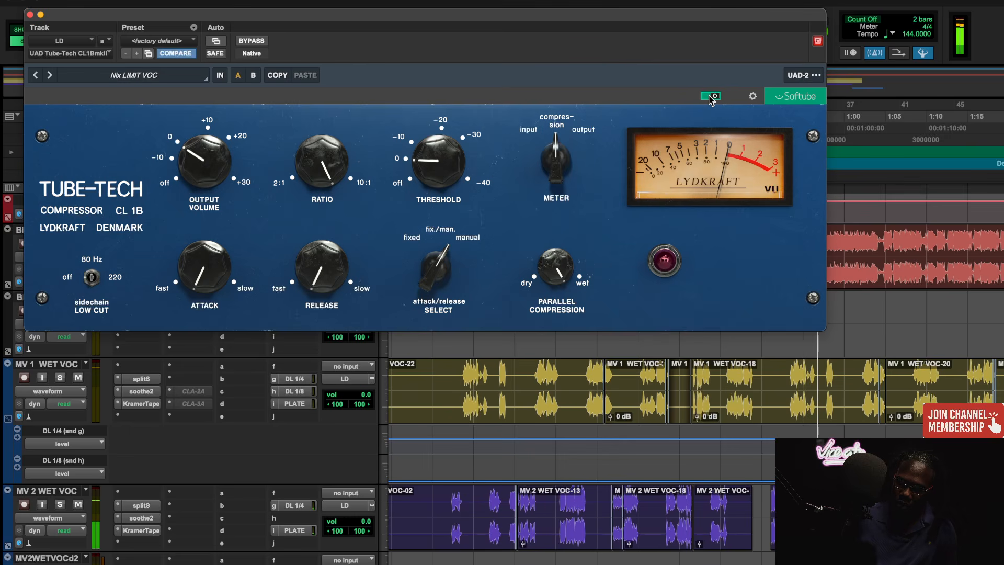
{"action": "left_click", "coordinate": [710, 96]}
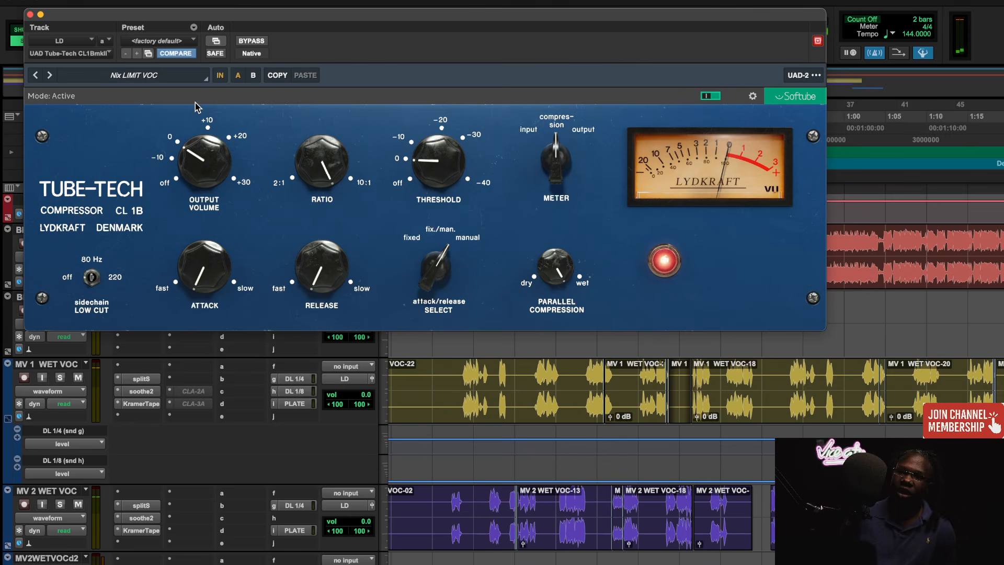
{"action": "left_click", "coordinate": [30, 15]}
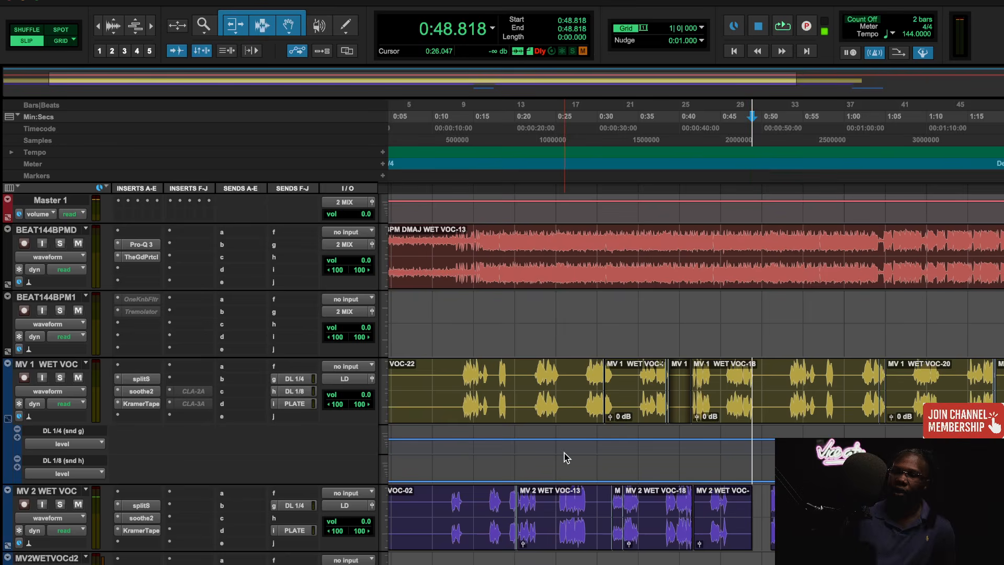
- Reopen the LD track's CL 1B to review its Nix LIMIT VOC settings, and close it again
{"action": "scroll", "coordinate": [564, 453], "scroll_direction": "down", "scroll_amount": 3}
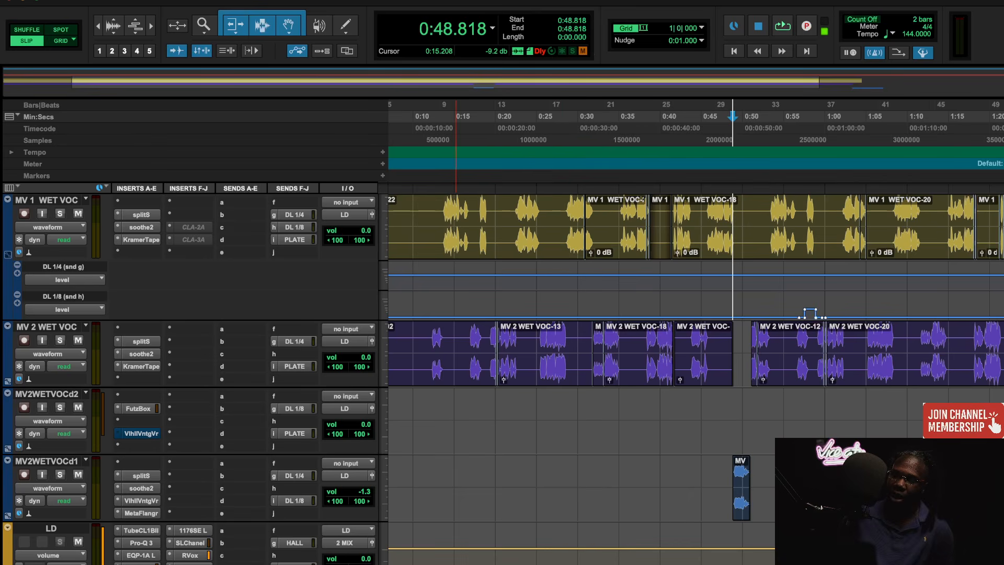
{"action": "scroll", "coordinate": [585, 538], "scroll_direction": "down", "scroll_amount": 3}
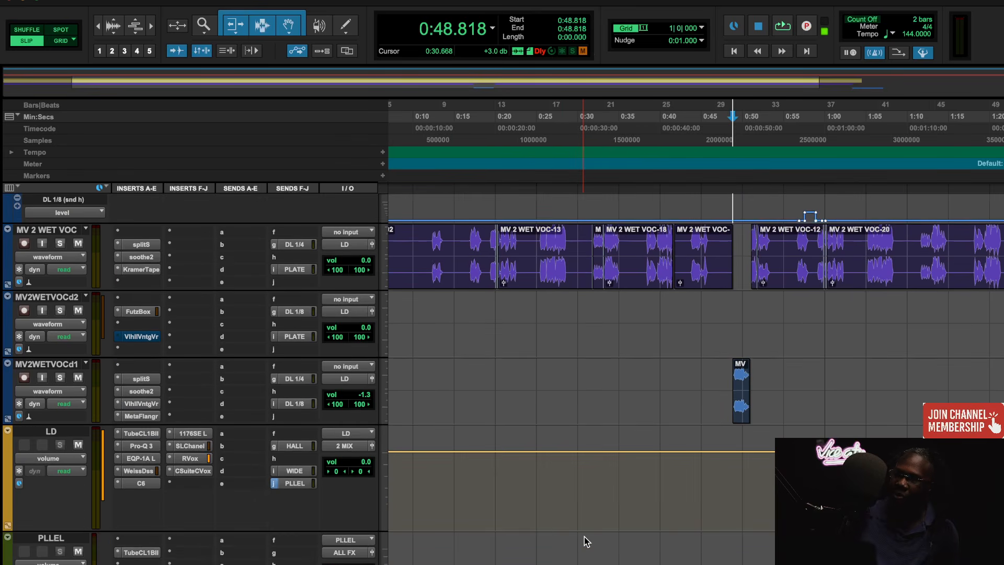
{"action": "left_click", "coordinate": [146, 433]}
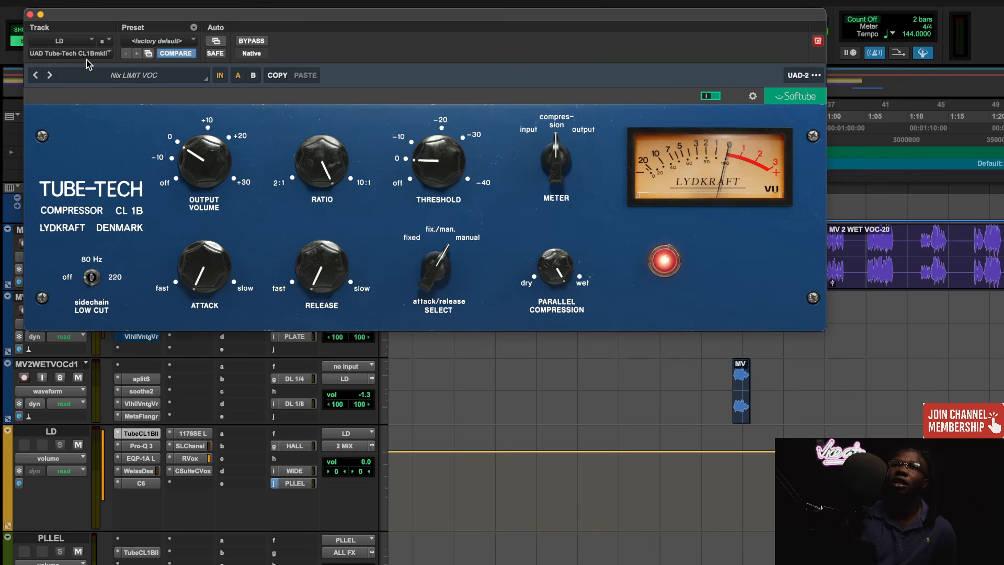
{"action": "left_click", "coordinate": [31, 15]}
- Open the Tube-Tech CL 1B on the PLLEL track, review its Nix PLELL VOC settings, and uncover the timeline ruler
{"action": "scroll", "coordinate": [248, 387], "scroll_direction": "up", "scroll_amount": 5}
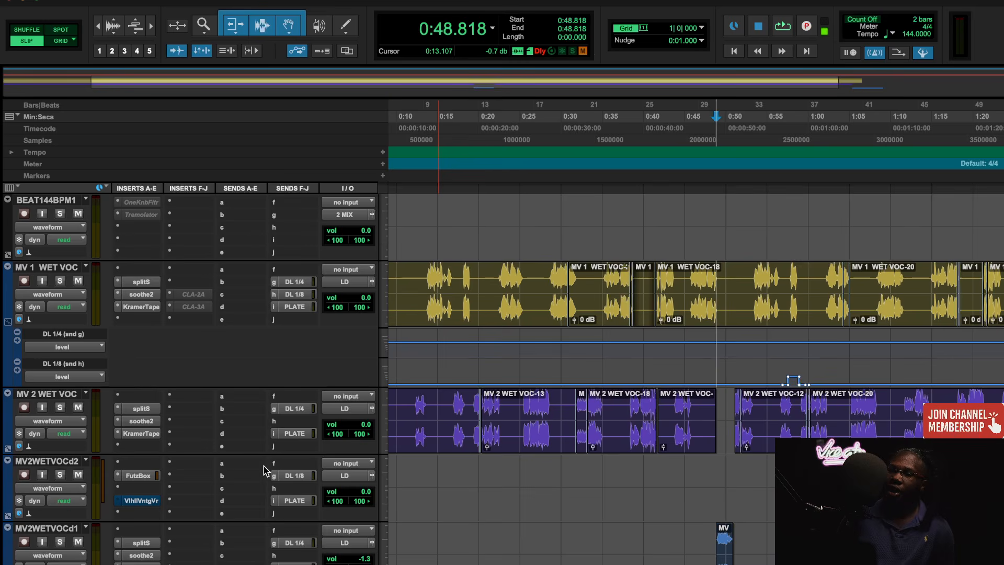
{"action": "scroll", "coordinate": [259, 451], "scroll_direction": "down", "scroll_amount": 5}
{"action": "left_click", "coordinate": [140, 522]}
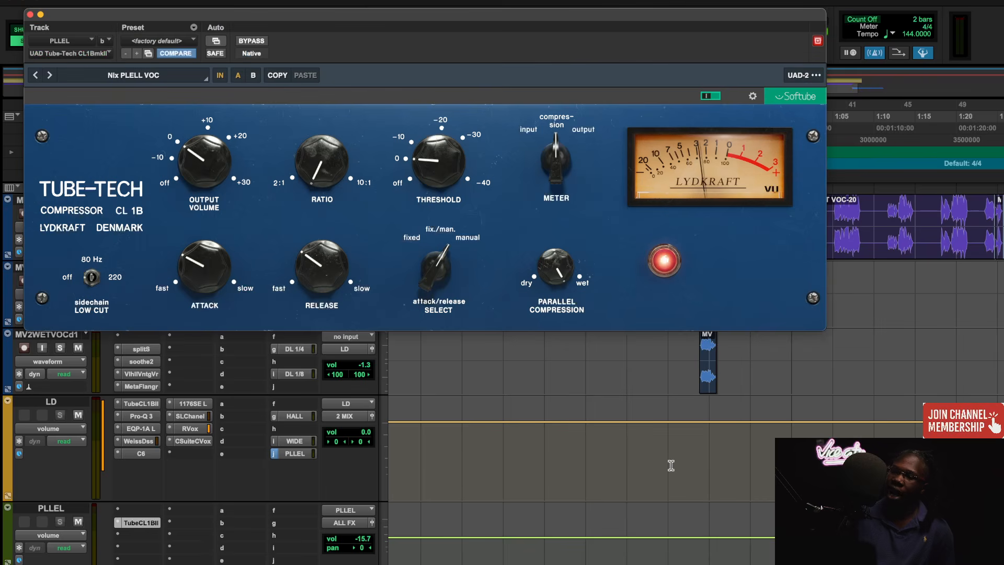
{"action": "scroll", "coordinate": [671, 465], "scroll_direction": "up", "scroll_amount": 8}
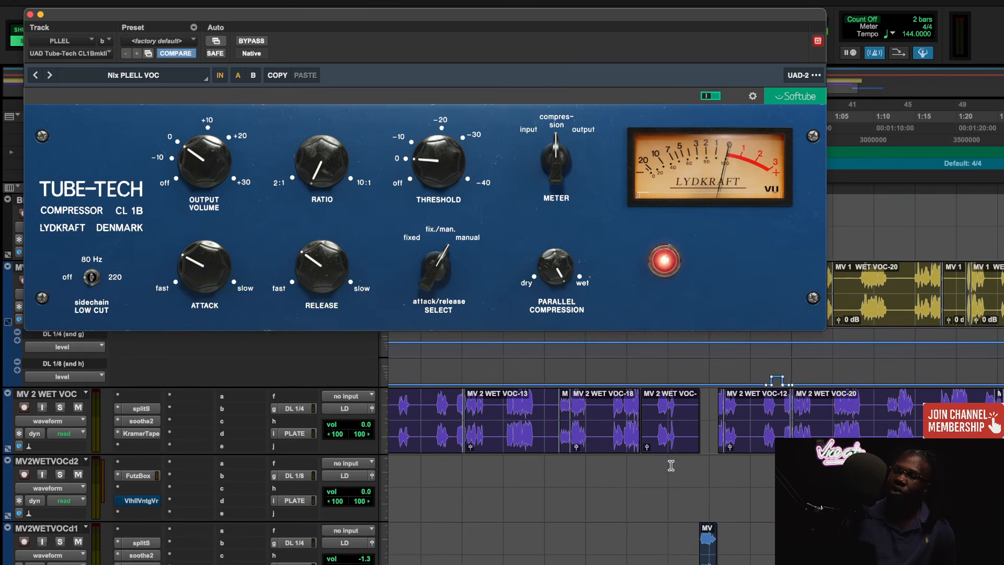
{"action": "key", "text": "r"}
{"action": "key", "text": "r"}
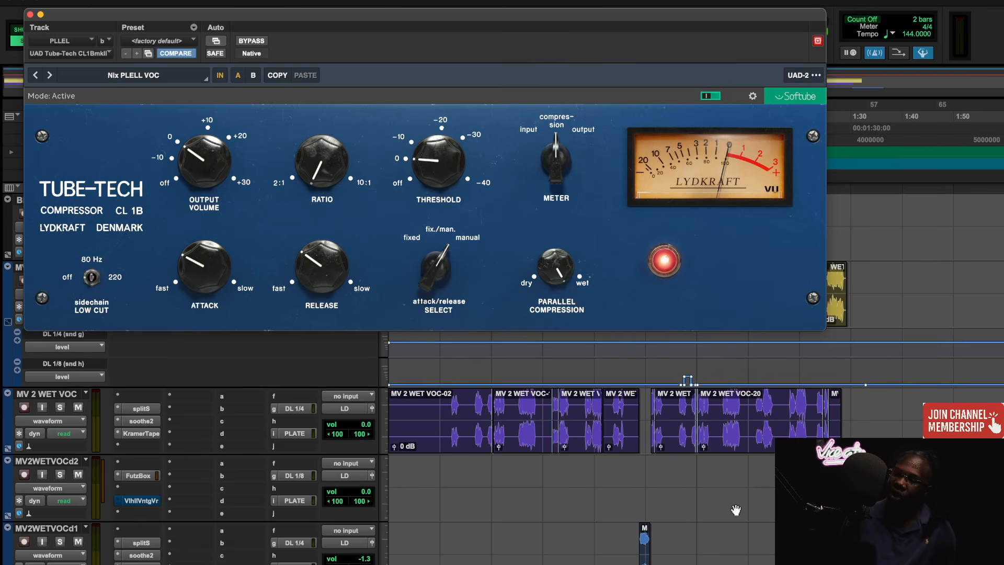
{"action": "scroll", "coordinate": [736, 510], "scroll_direction": "up", "scroll_amount": 3}
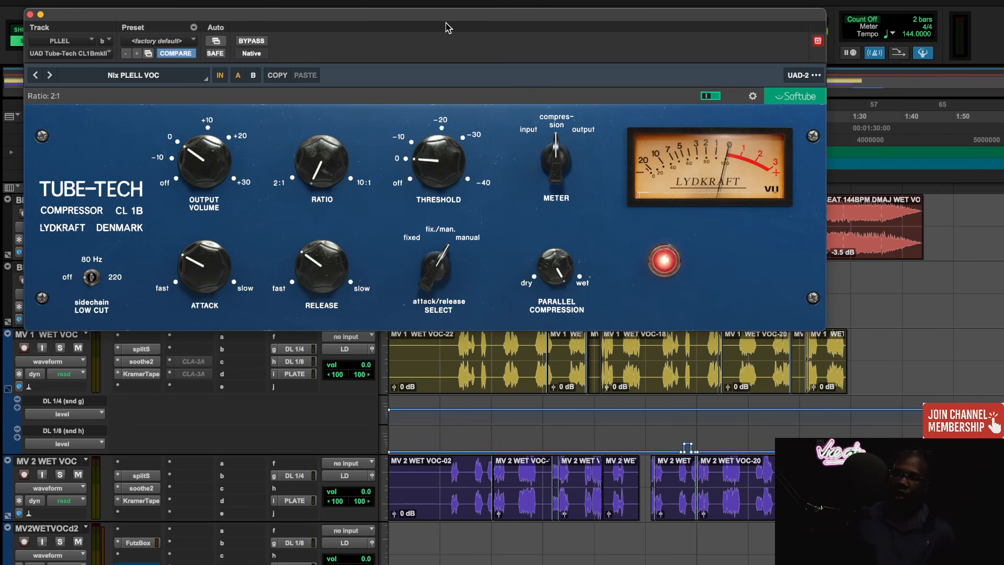
{"action": "left_click_drag", "start_coordinate": [447, 27], "coordinate": [437, 42]}
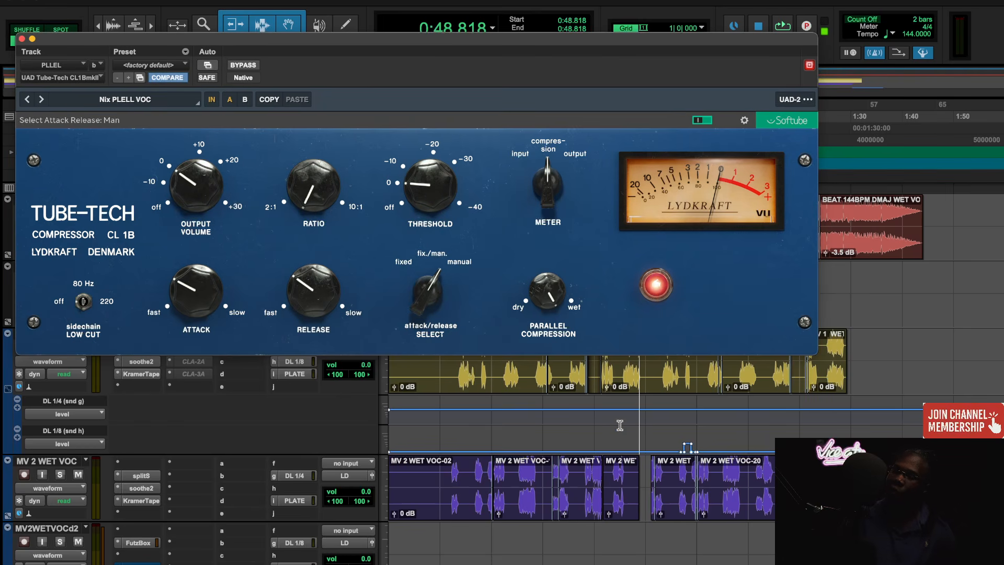
{"action": "left_click_drag", "start_coordinate": [519, 47], "coordinate": [539, 196]}
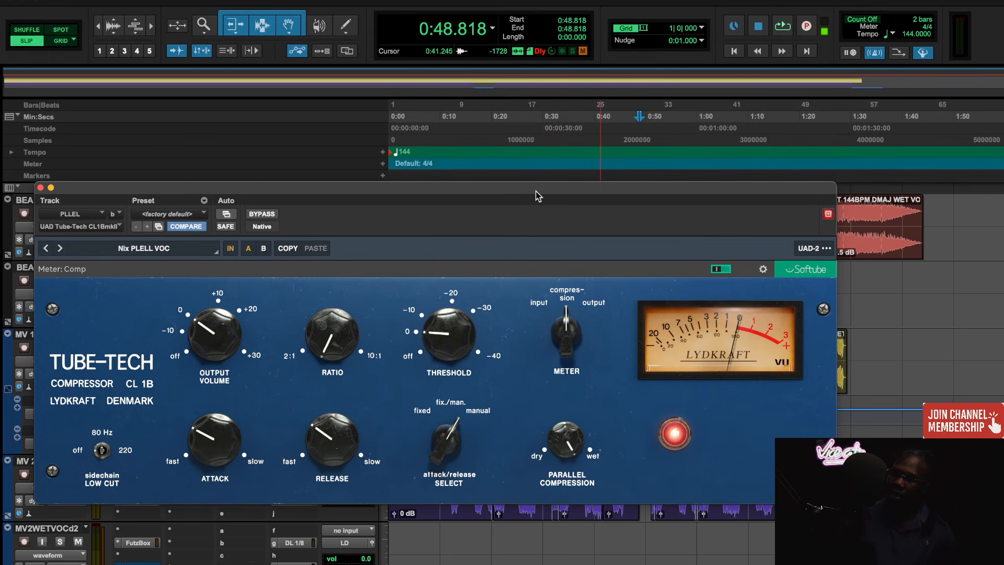
- Close the PLLEL compressor window and start playback from 0:13.883, at the first vocal phrase on MV 1 WET VOC
{"action": "left_click", "coordinate": [471, 115]}
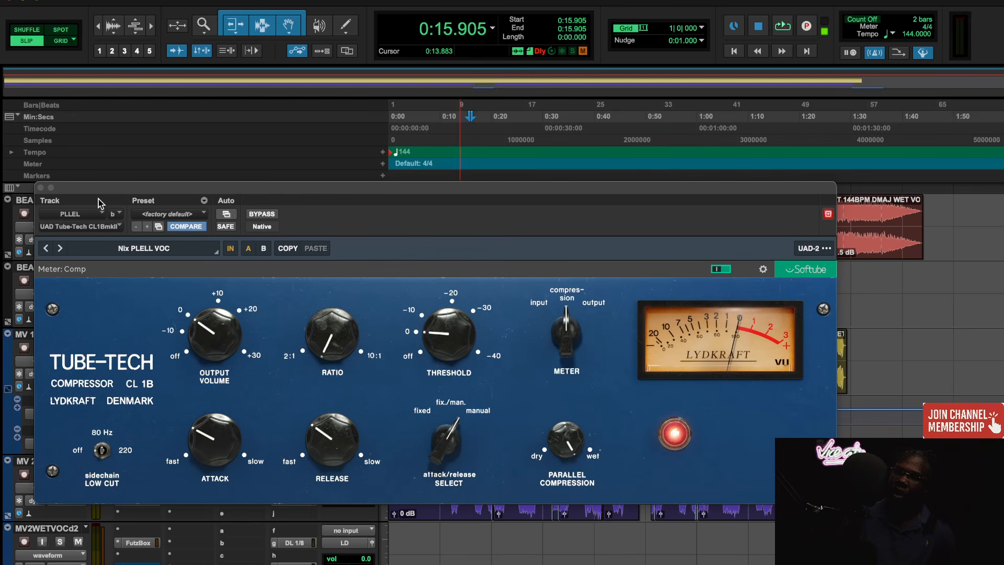
{"action": "left_click", "coordinate": [41, 187]}
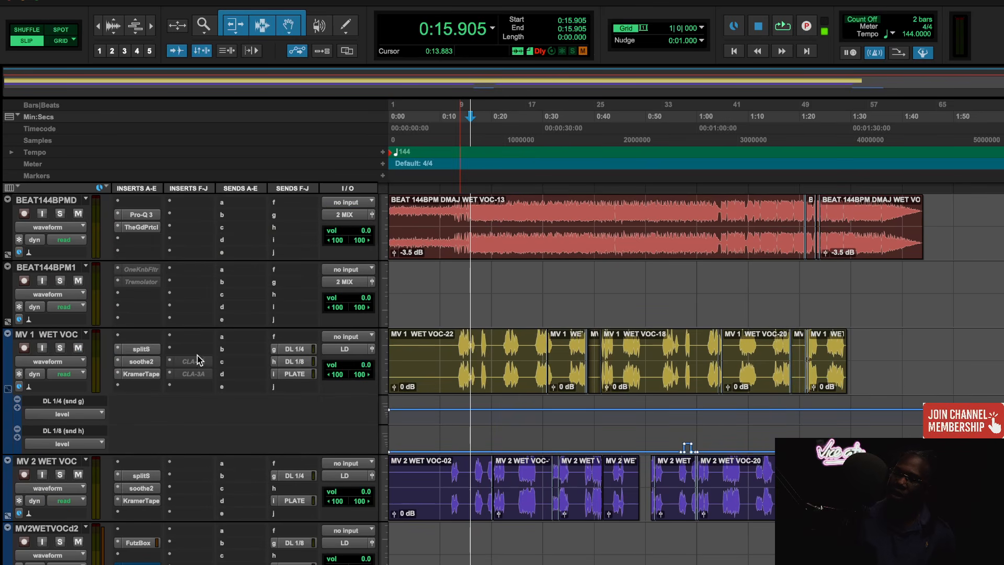
{"action": "scroll", "coordinate": [201, 360], "scroll_direction": "down", "scroll_amount": 2}
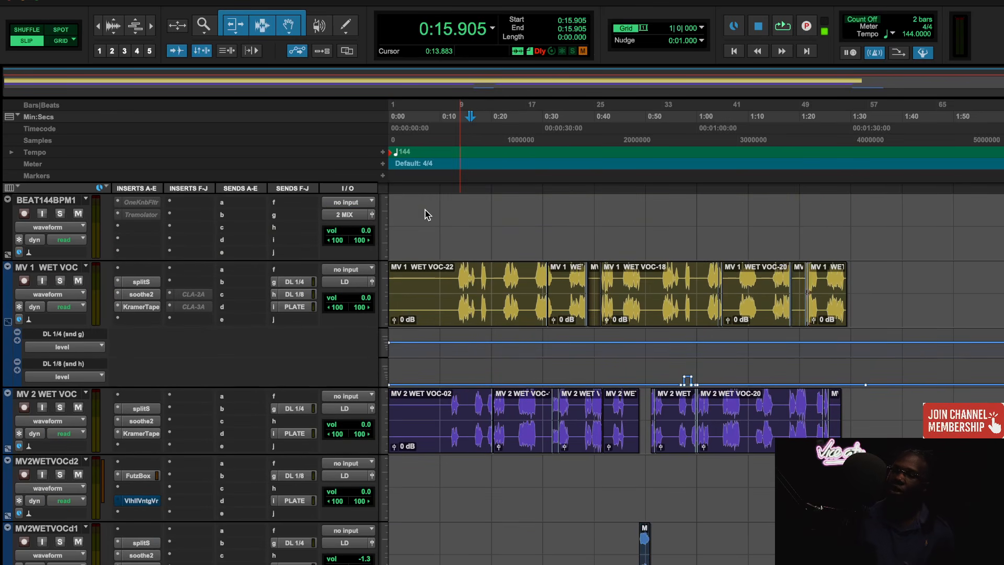
{"action": "left_click", "coordinate": [460, 117]}
{"action": "key", "text": "space"}
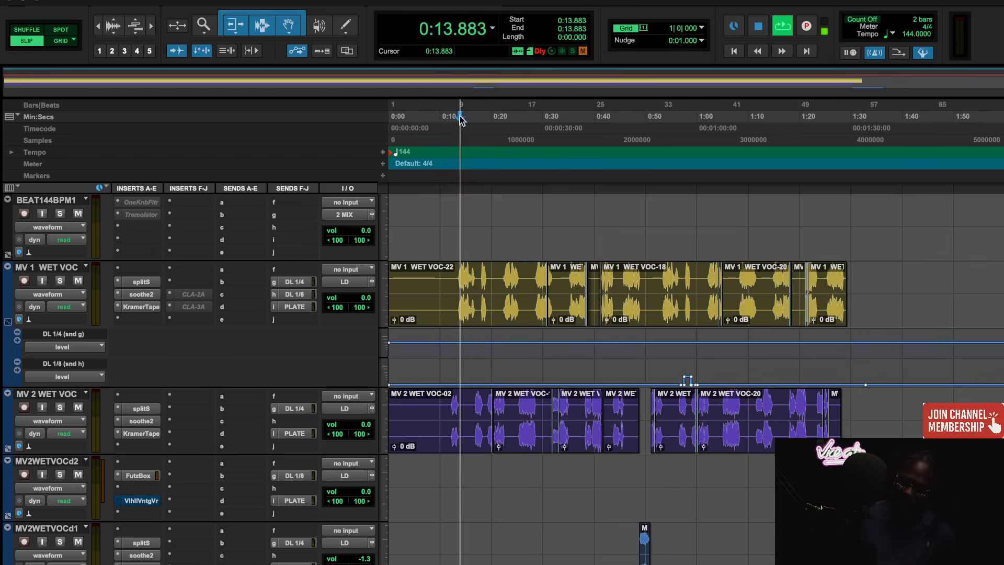
- Reopen the PLLEL track's Tube-Tech CL 1B during playback and move its window to uncover the LD track
{"action": "scroll", "coordinate": [431, 341], "scroll_direction": "down", "scroll_amount": 10}
{"action": "scroll", "coordinate": [187, 382], "scroll_direction": "up", "scroll_amount": 3}
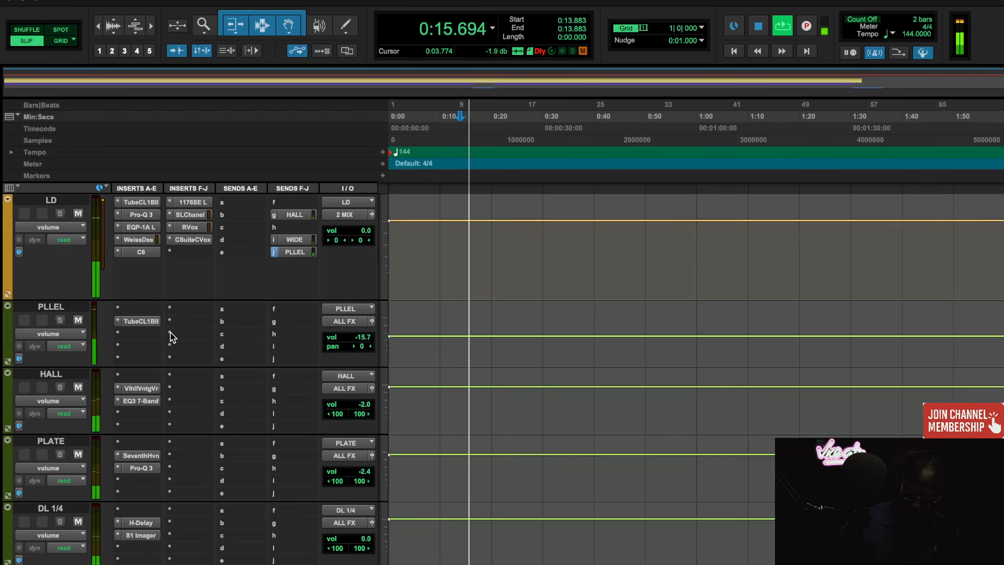
{"action": "left_click", "coordinate": [143, 321]}
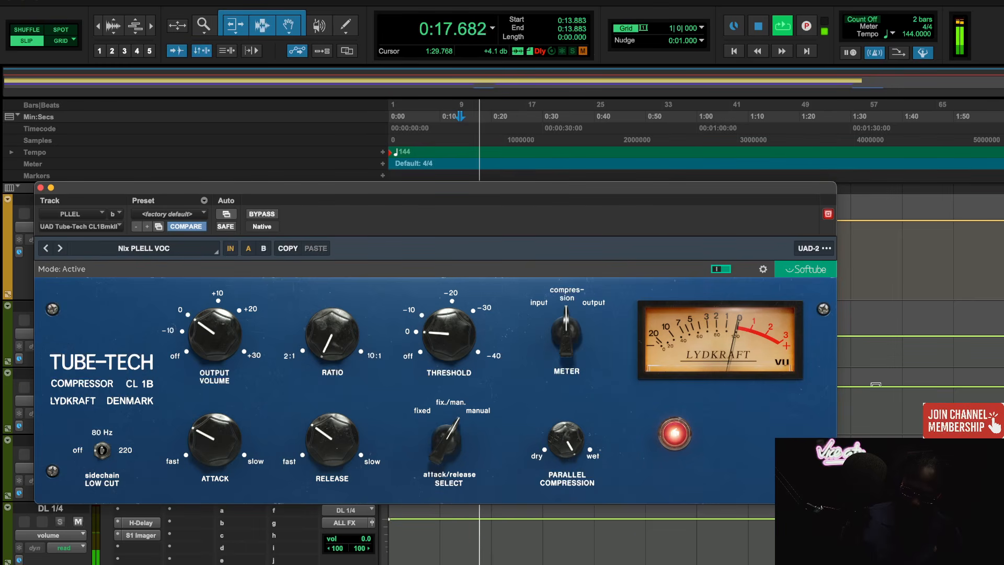
{"action": "scroll", "coordinate": [876, 385], "scroll_direction": "up", "scroll_amount": 5}
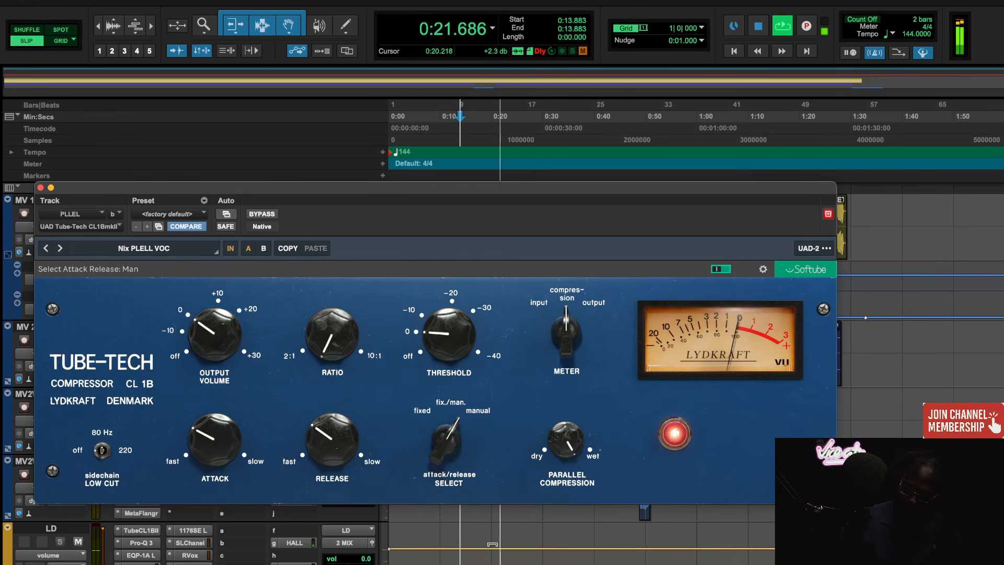
{"action": "left_click_drag", "start_coordinate": [490, 187], "coordinate": [523, 77]}
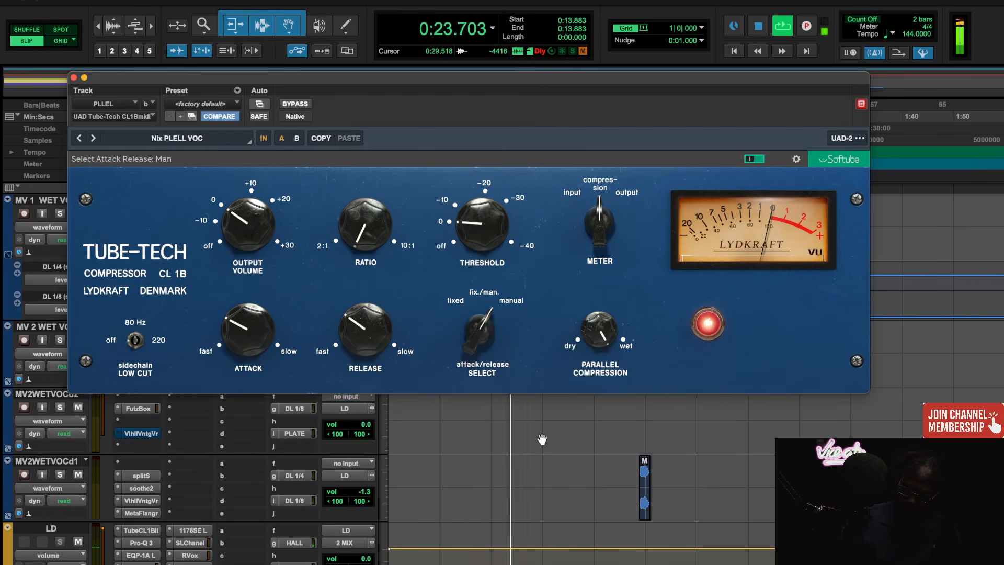
{"action": "scroll", "coordinate": [542, 439], "scroll_direction": "down", "scroll_amount": 3}
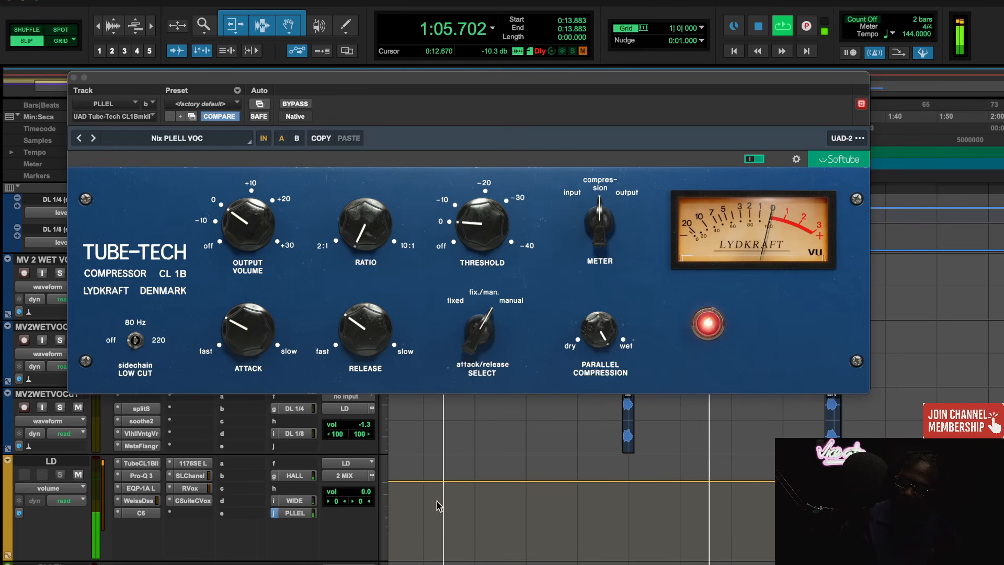
- Stop playback and close the Tube-Tech CL 1B window of the PLLEL track
{"action": "key", "text": "space"}
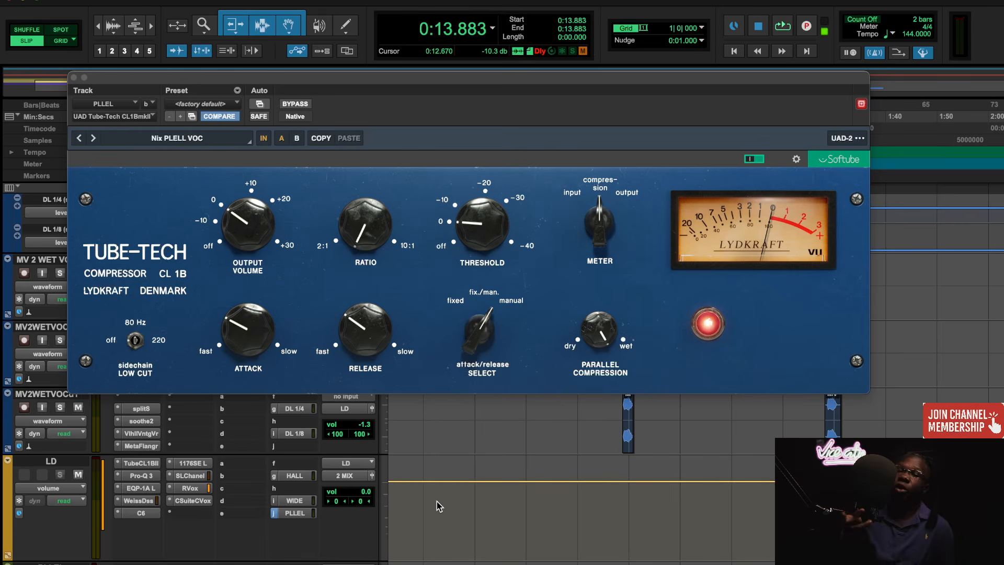
{"action": "scroll", "coordinate": [468, 478], "scroll_direction": "down", "scroll_amount": 5}
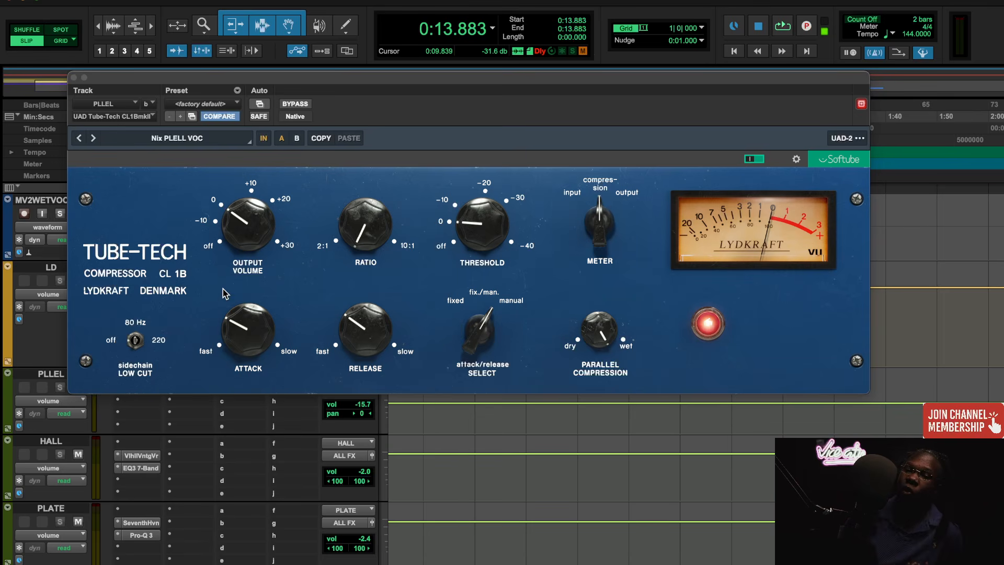
{"action": "left_click", "coordinate": [73, 80]}
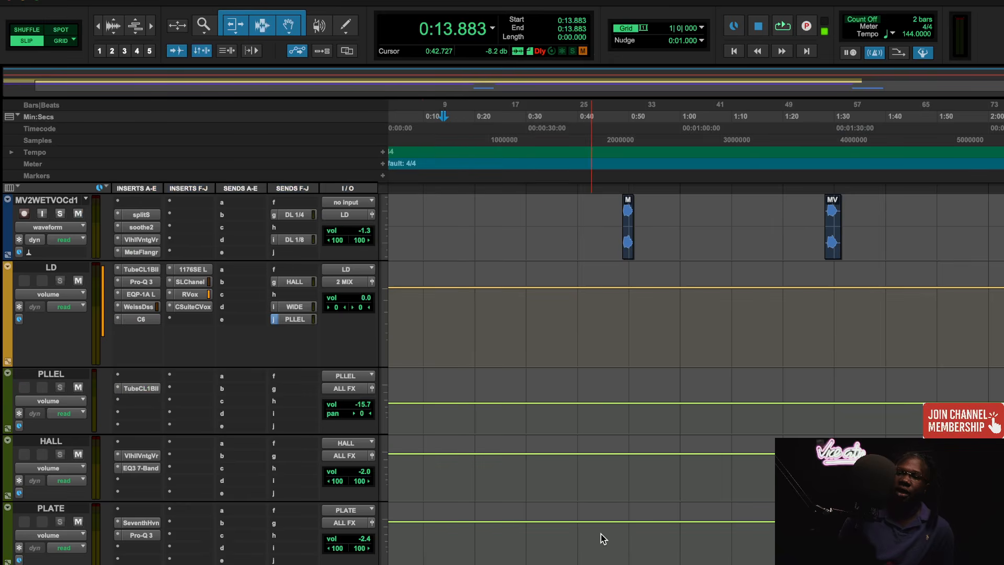
- Open the Tube-Tech CL 1B on the 2 MIX track and move its window to uncover the timeline ruler and track inserts
{"action": "scroll", "coordinate": [601, 534], "scroll_direction": "up", "scroll_amount": 3}
{"action": "scroll", "coordinate": [601, 534], "scroll_direction": "up", "scroll_amount": 8}
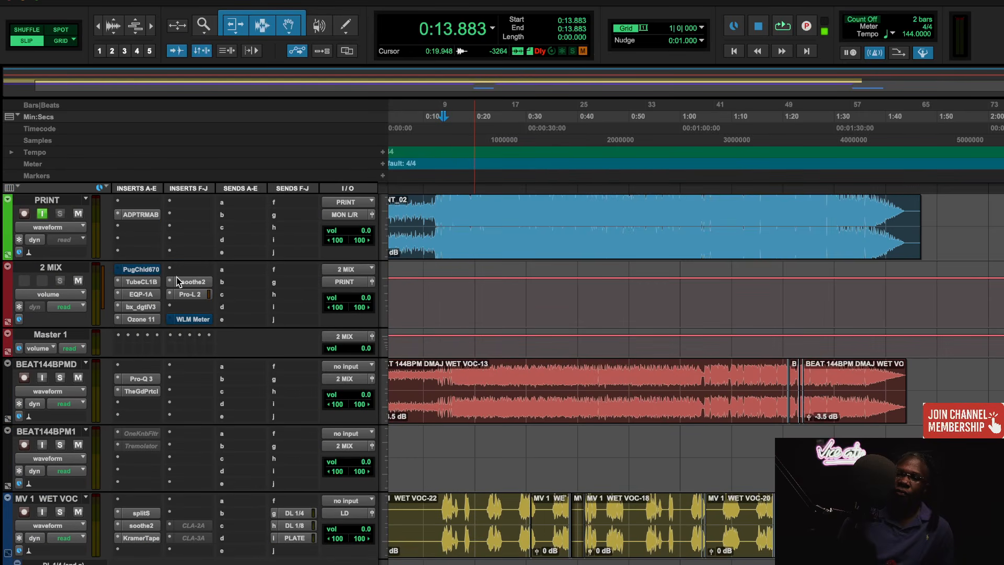
{"action": "left_click", "coordinate": [153, 281]}
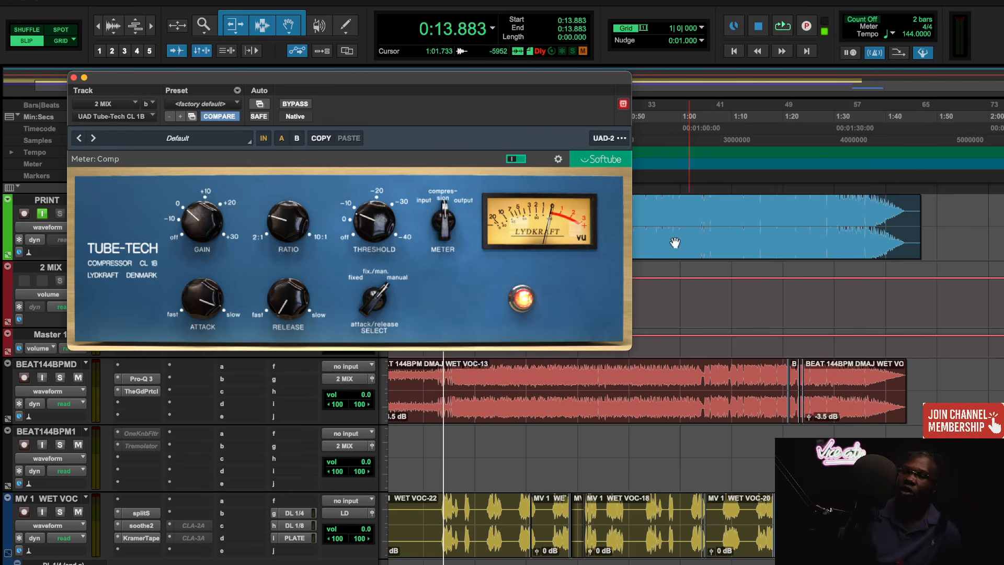
{"action": "scroll", "coordinate": [628, 488], "scroll_direction": "down", "scroll_amount": 8}
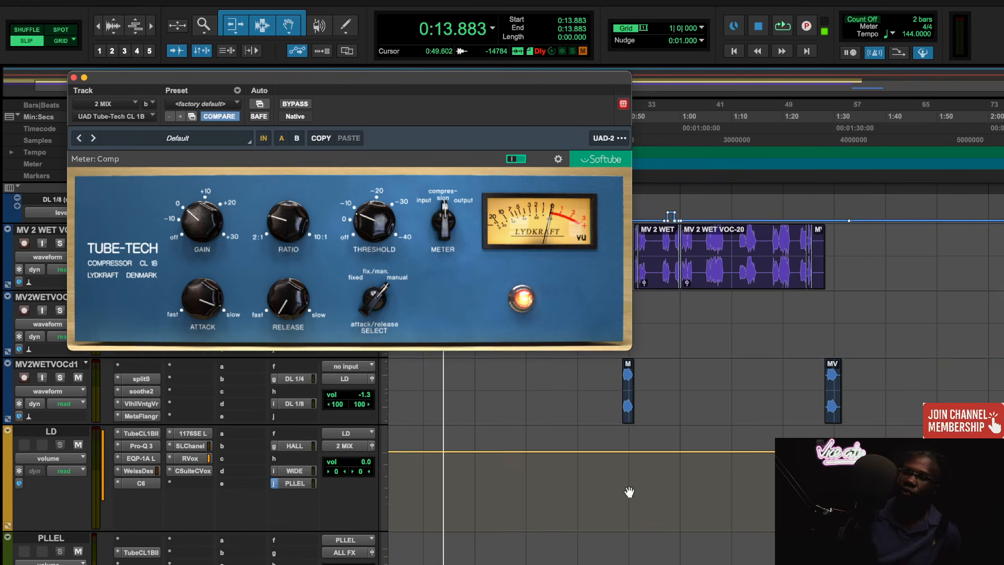
{"action": "scroll", "coordinate": [629, 492], "scroll_direction": "down", "scroll_amount": 4}
{"action": "scroll", "coordinate": [629, 492], "scroll_direction": "right", "scroll_amount": 1}
{"action": "scroll", "coordinate": [629, 492], "scroll_direction": "up", "scroll_amount": 4}
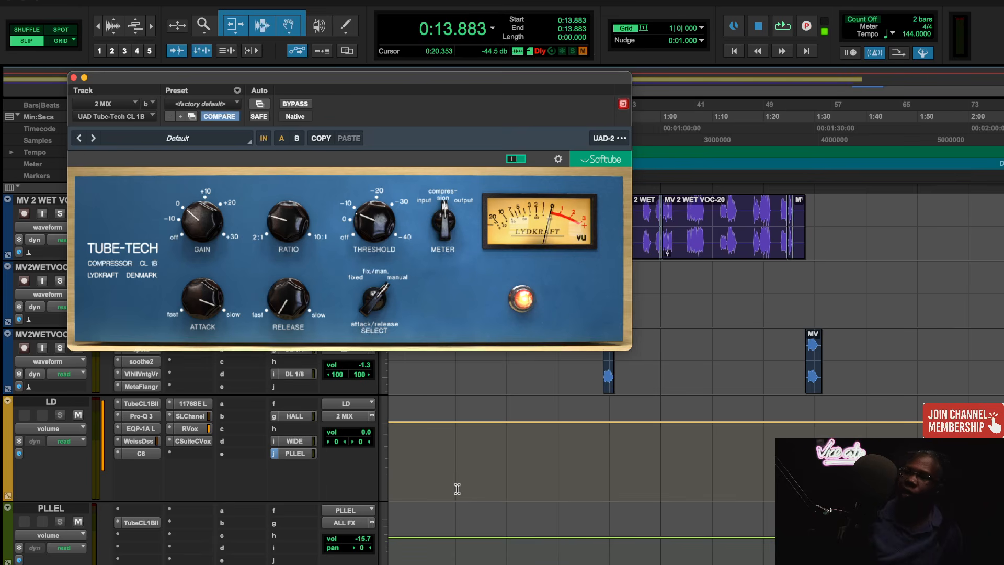
{"action": "scroll", "coordinate": [751, 453], "scroll_direction": "up", "scroll_amount": 10}
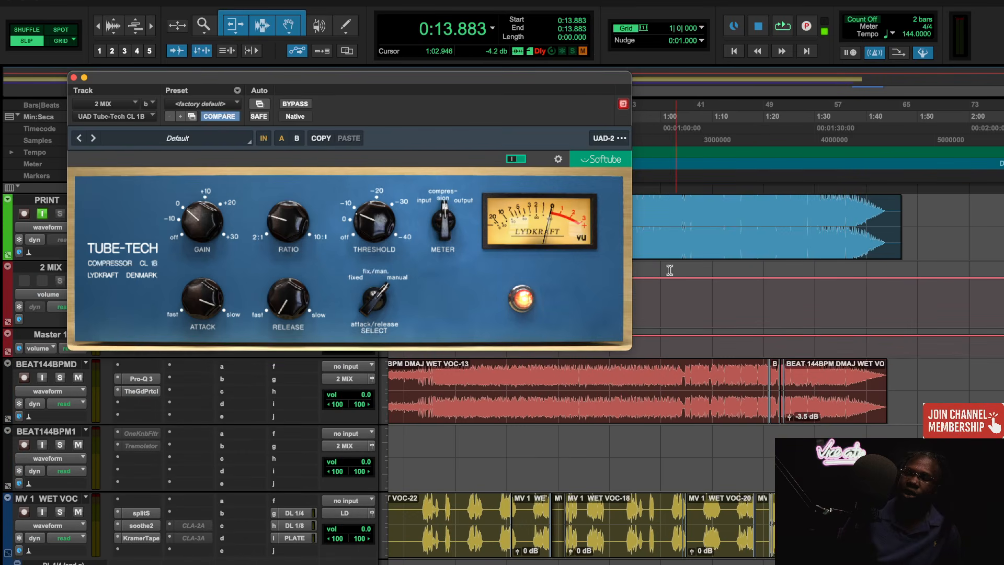
{"action": "left_click_drag", "start_coordinate": [480, 82], "coordinate": [596, 165]}
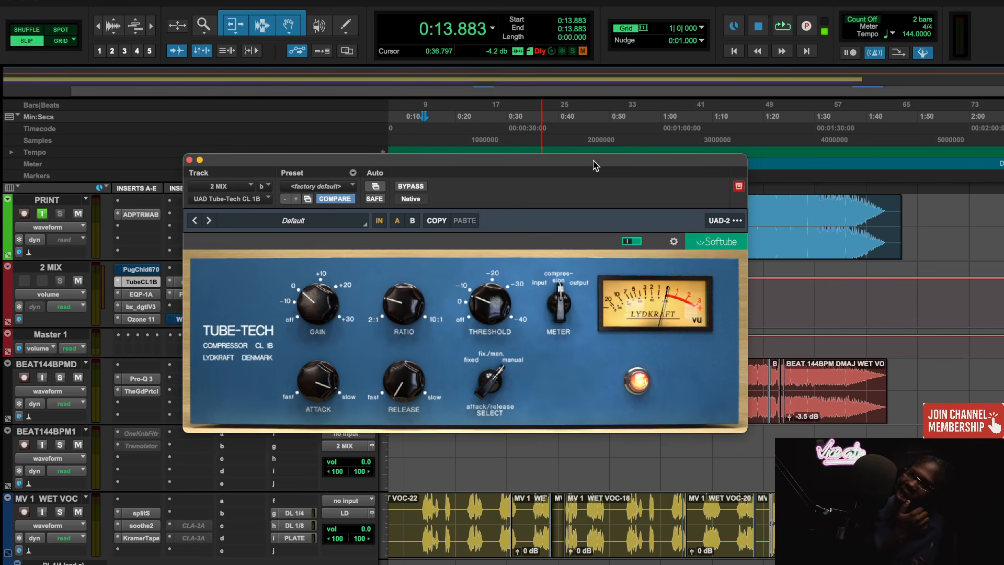
- Check the attack, release and ratio settings of the 2 MIX compressor
{"action": "mouse_move", "coordinate": [300, 382]}
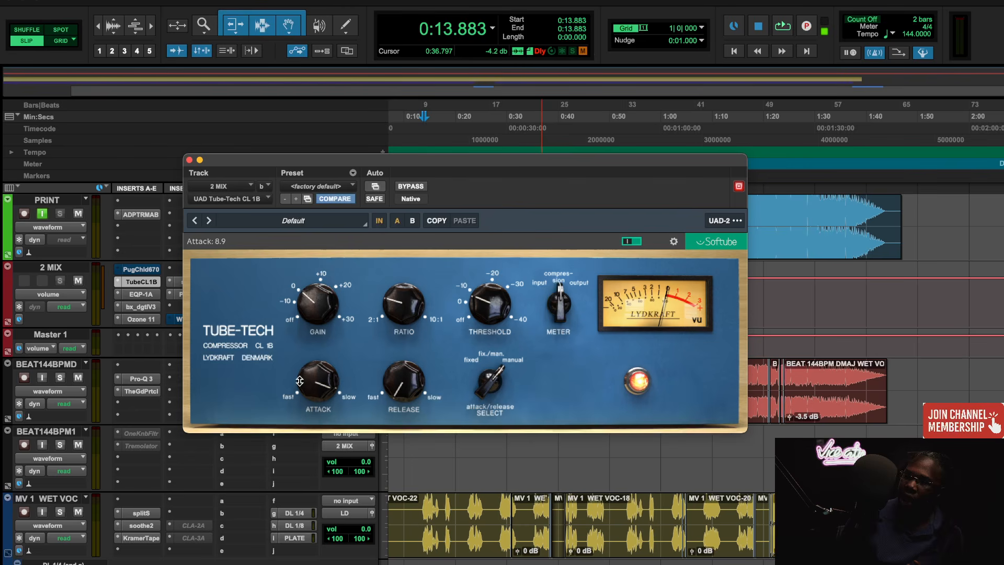
{"action": "mouse_move", "coordinate": [396, 398]}
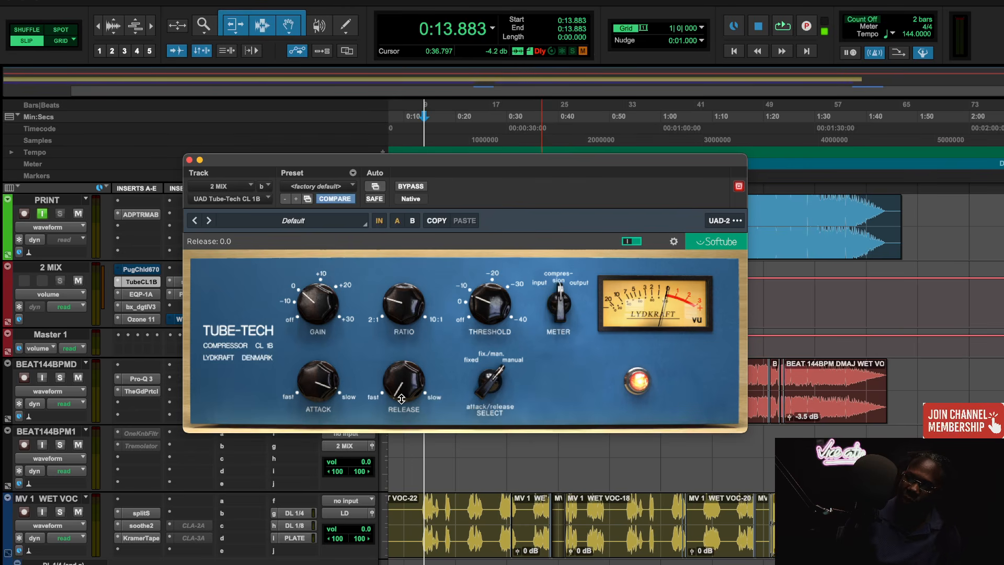
{"action": "mouse_move", "coordinate": [405, 303]}
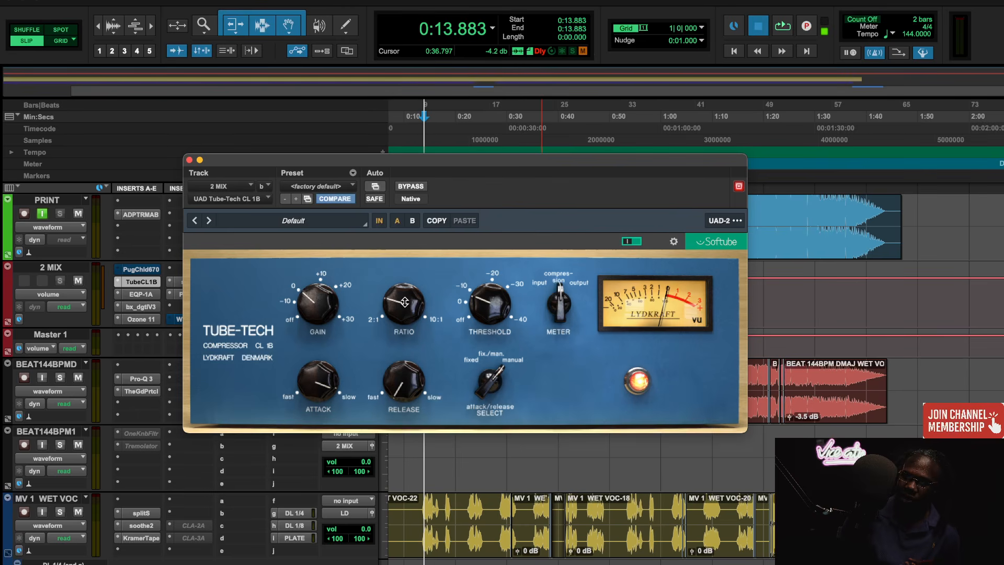
- Play the mix from 0:13.883, compare the 2 MIX CL 1B bypassed and active, and stop playback
{"action": "key", "text": "space"}
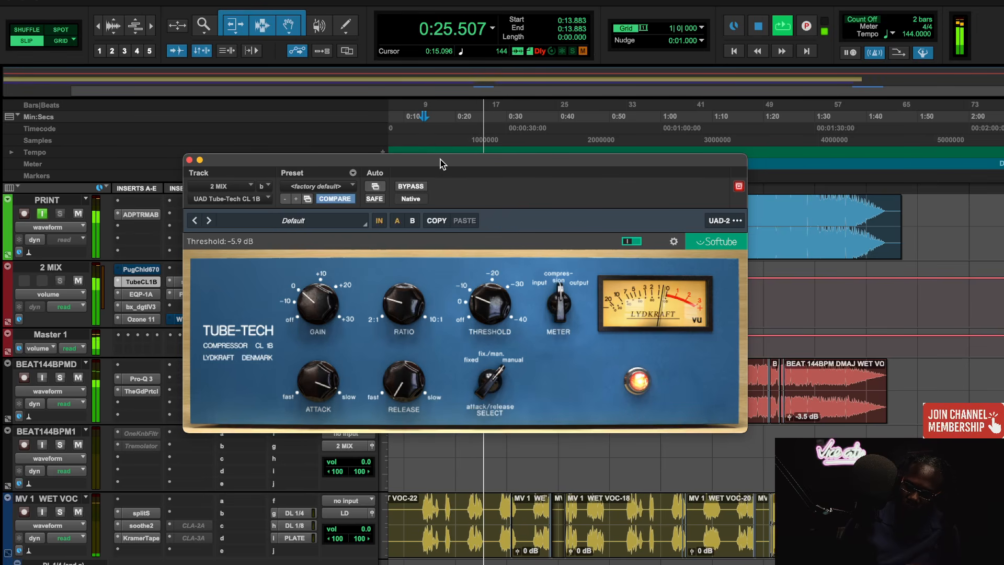
{"action": "left_click_drag", "start_coordinate": [441, 162], "coordinate": [444, 162]}
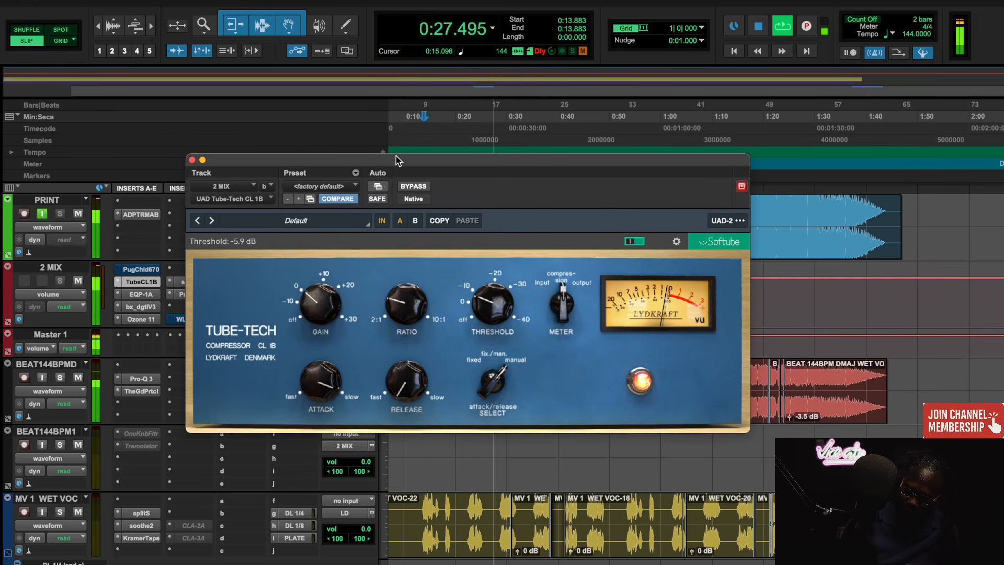
{"action": "left_click", "coordinate": [638, 243]}
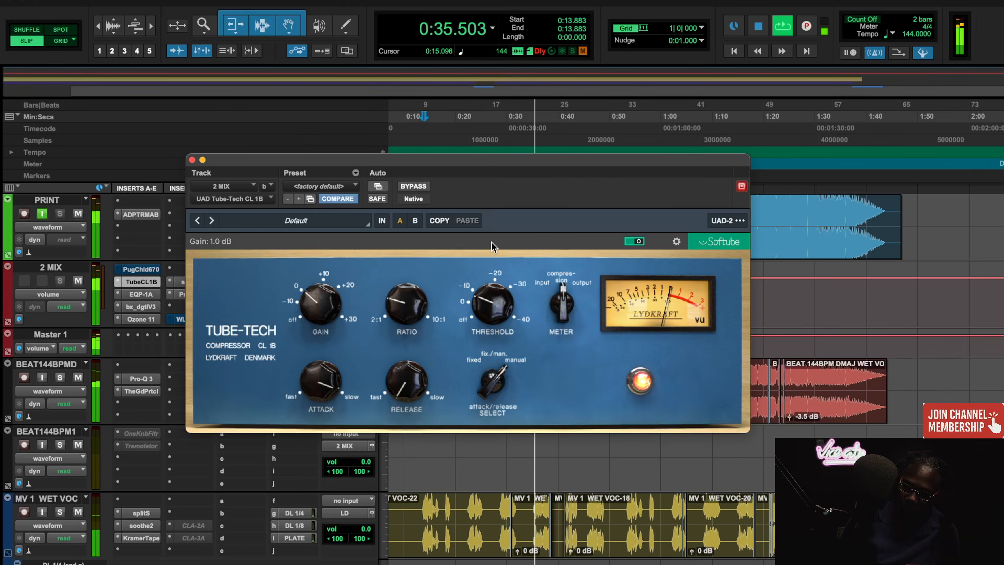
{"action": "left_click", "coordinate": [639, 243]}
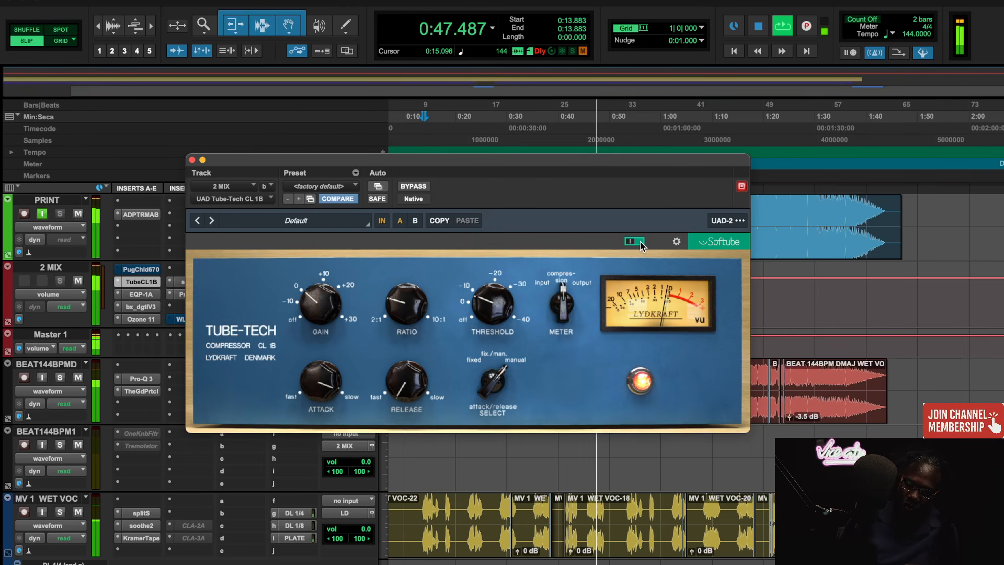
{"action": "key", "text": "space"}
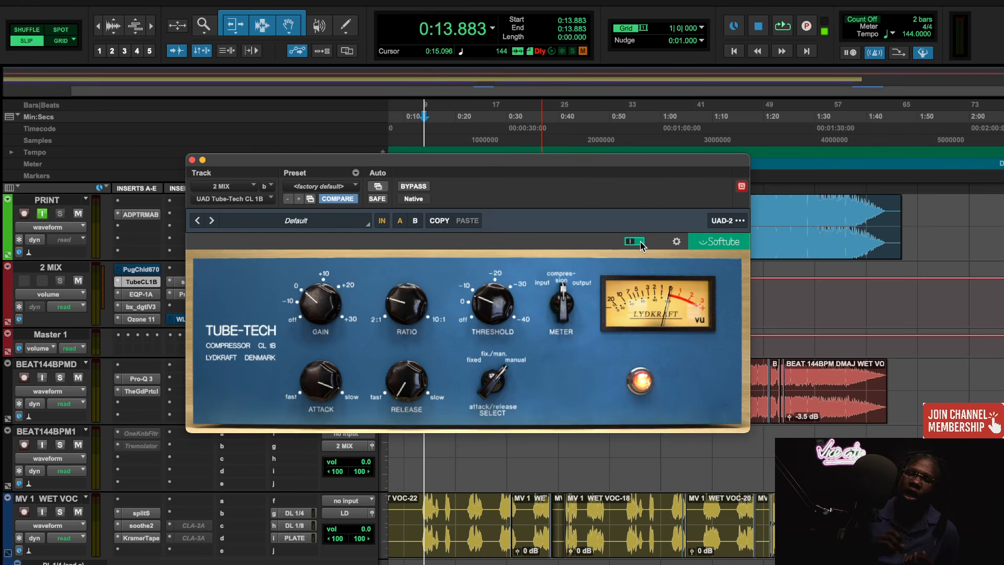
- Play the mix from 0:48.388 and compare the 2 MIX compressor bypassed and active
{"action": "left_click", "coordinate": [604, 124]}
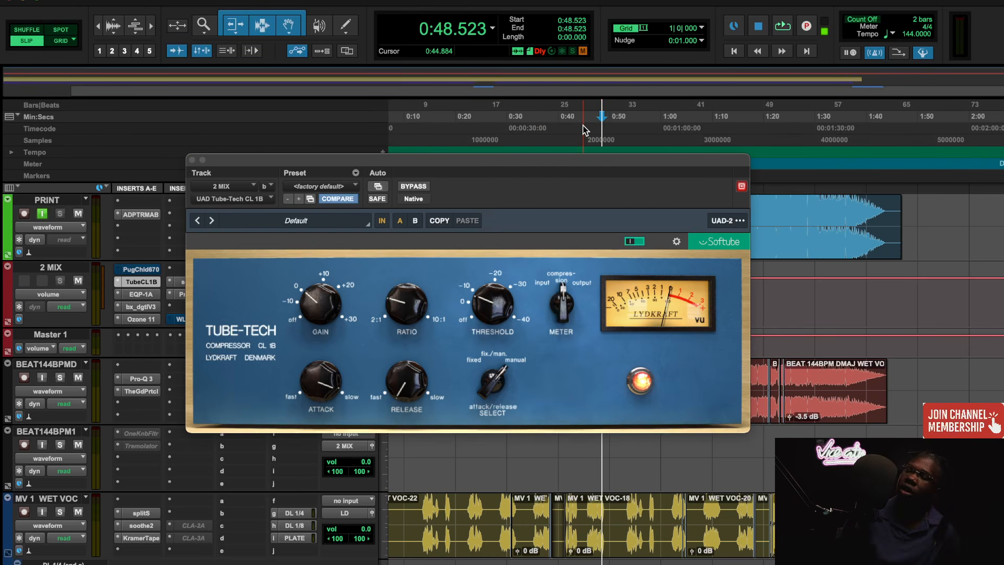
{"action": "left_click", "coordinate": [566, 108]}
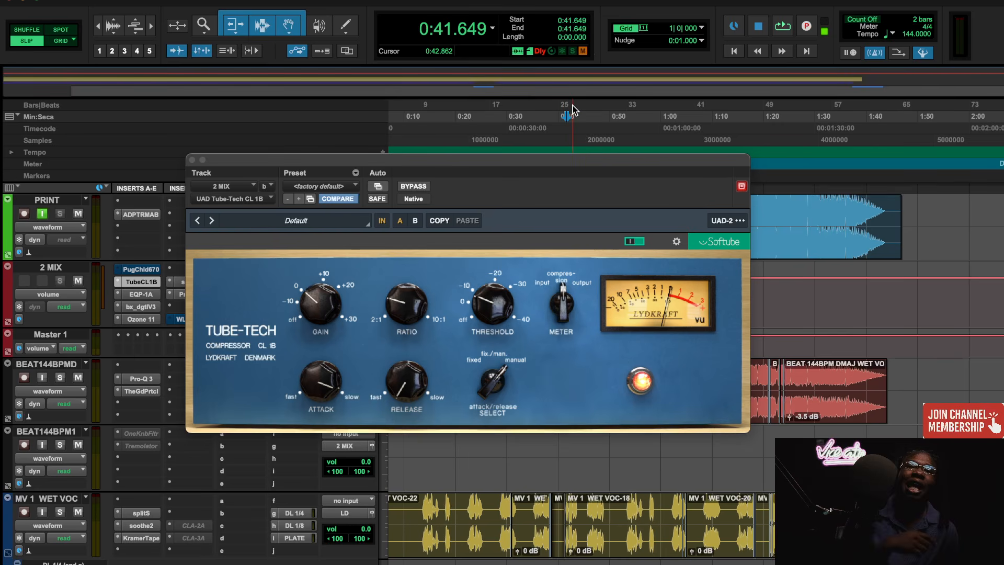
{"action": "left_click", "coordinate": [602, 111]}
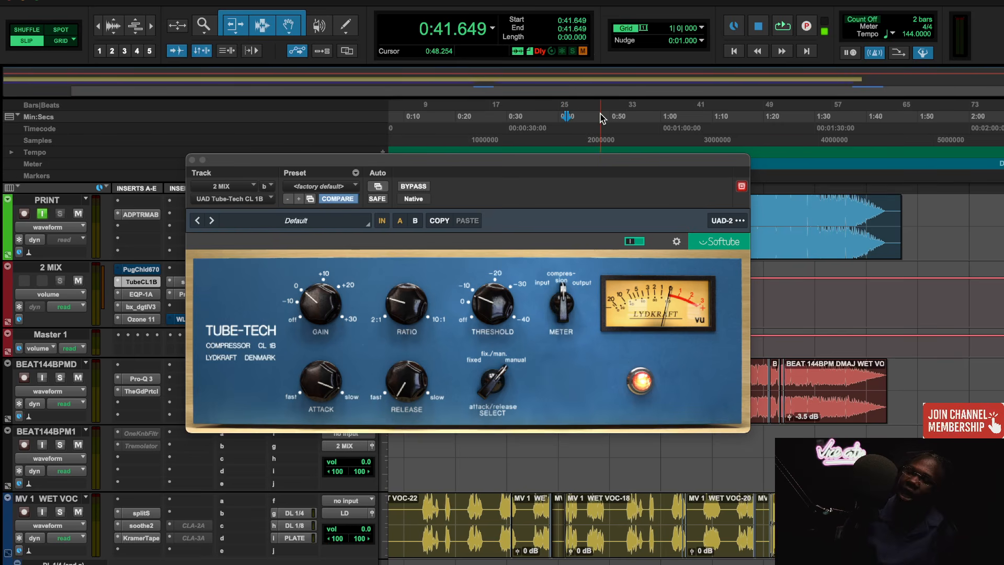
{"action": "key", "text": "space"}
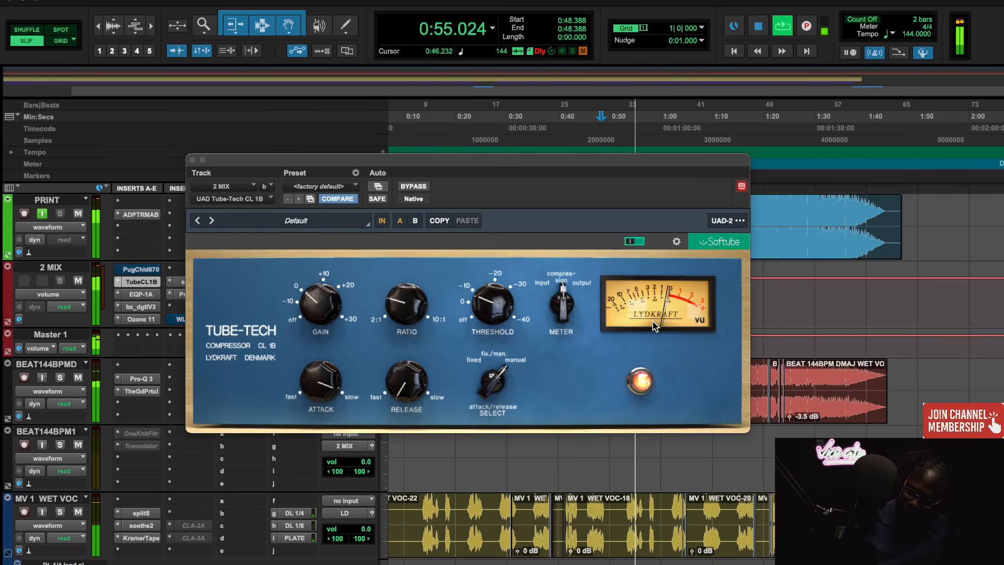
{"action": "left_click", "coordinate": [635, 241]}
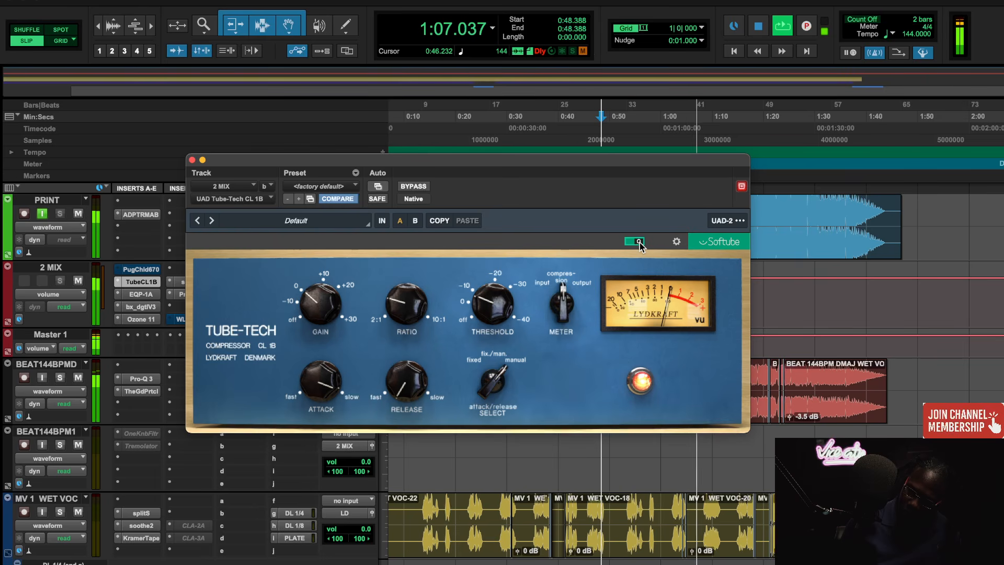
{"action": "left_click", "coordinate": [635, 241]}
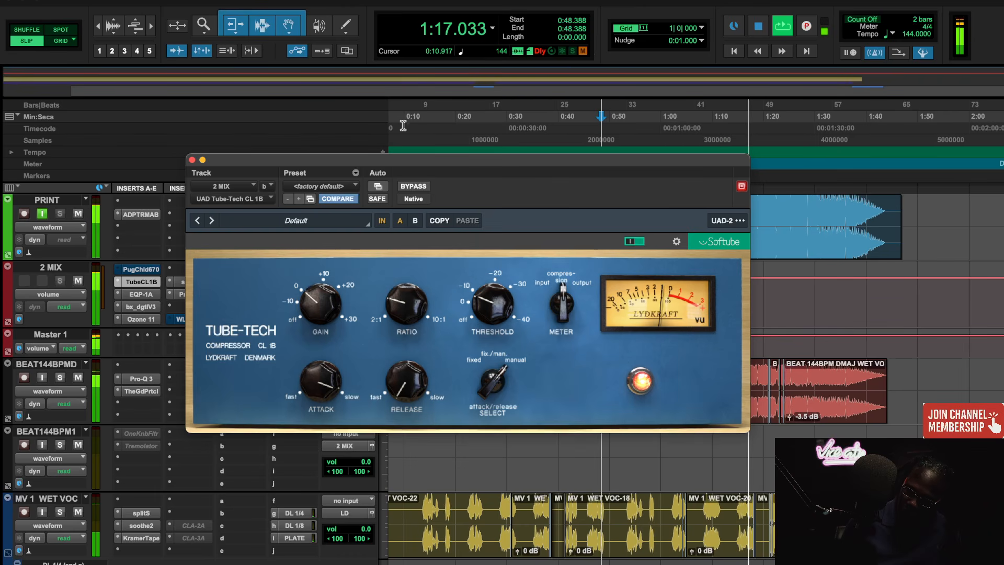
- Restart playback from 0:16.444, audition the 2 MIX compressor bypassed, stop playback and set the plug-in active again
{"action": "left_click", "coordinate": [438, 118]}
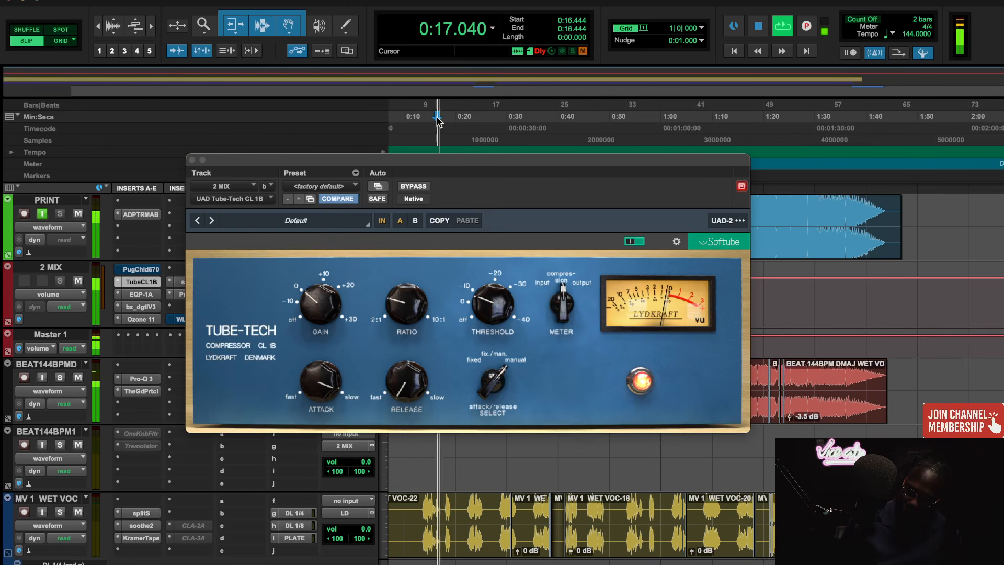
{"action": "left_click", "coordinate": [635, 242]}
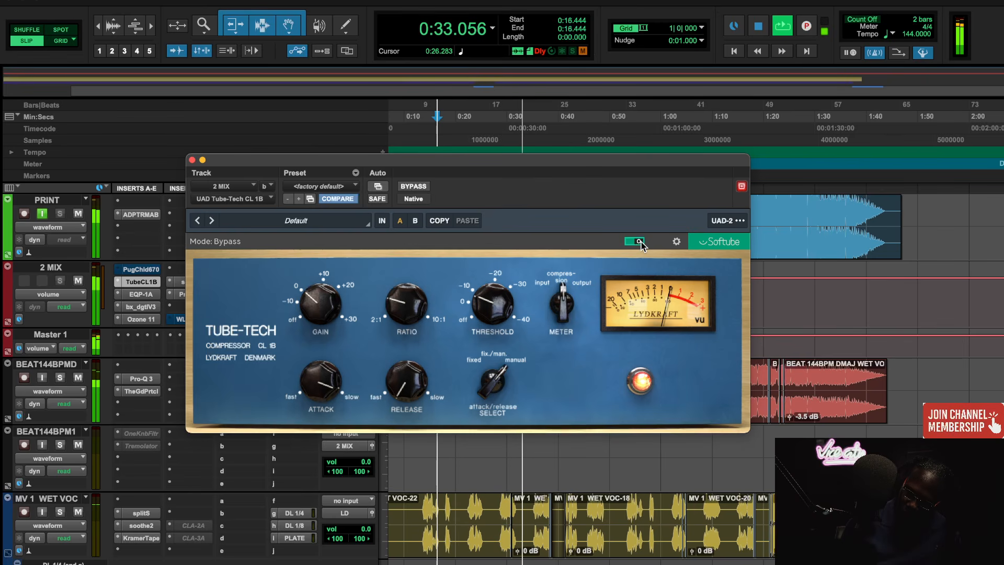
{"action": "key", "text": "space"}
{"action": "left_click", "coordinate": [641, 243]}
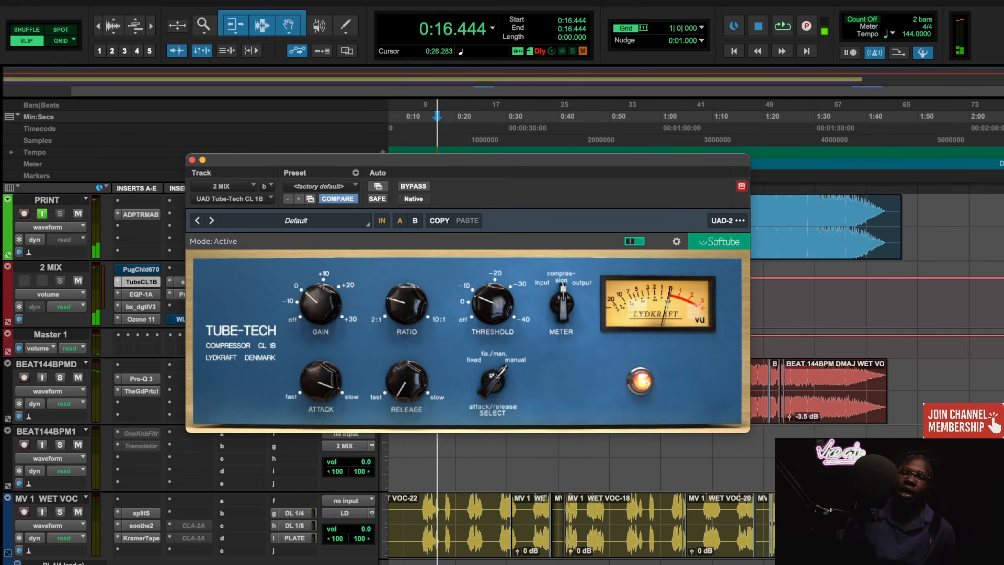